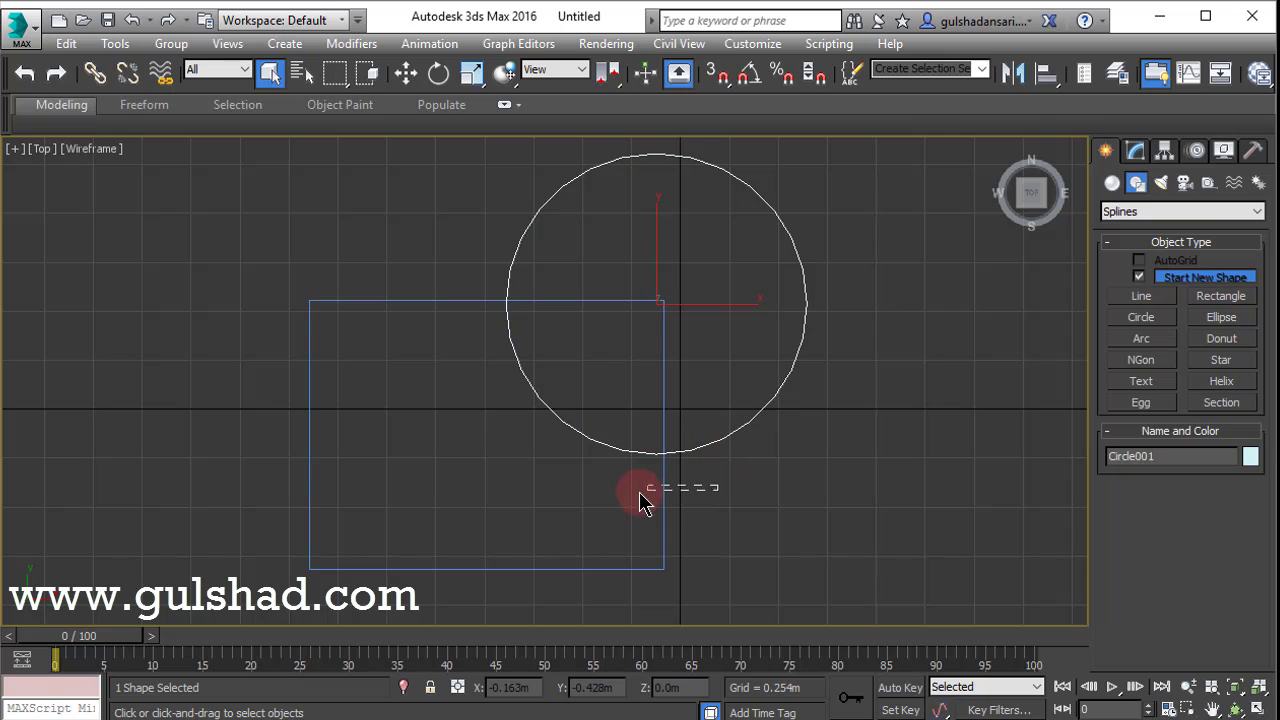
Select the rectangle and examine its rendering options and length, width and corner radius parameters
{"action": "left_click_drag", "start_coordinate": [790, 502], "coordinate": [731, 420]}
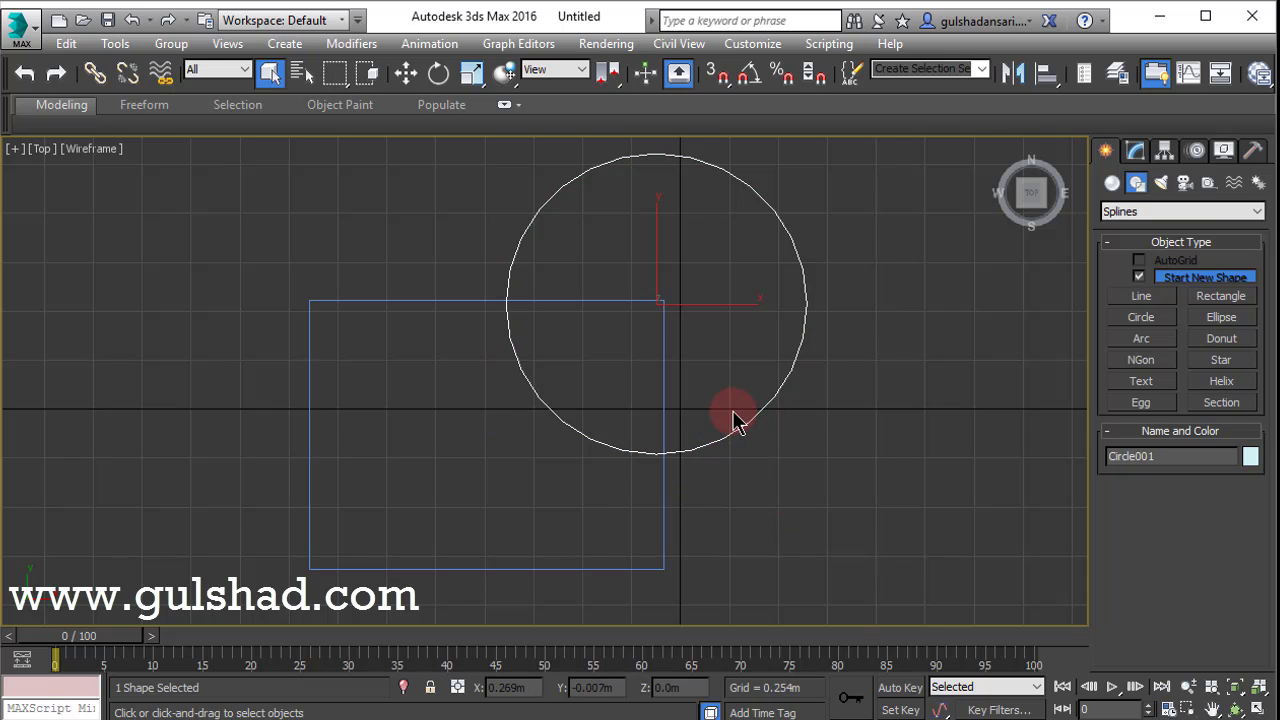
{"action": "left_click", "coordinate": [660, 494]}
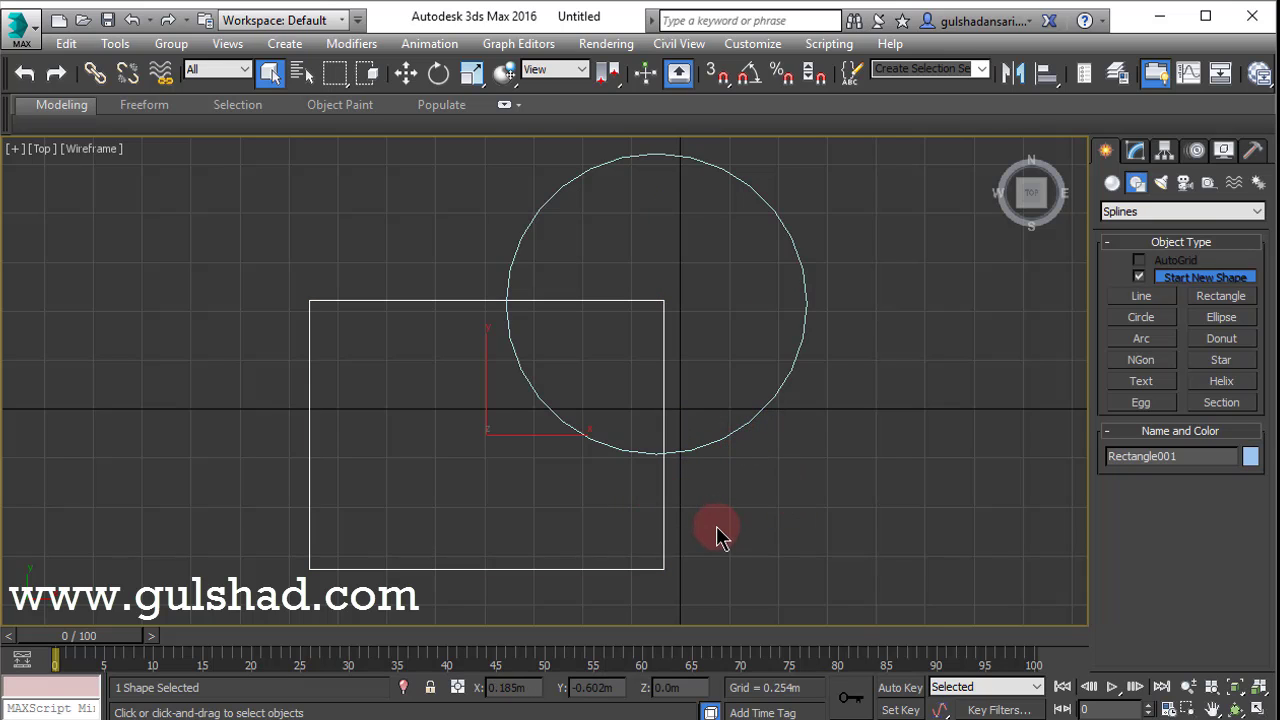
{"action": "middle_click_drag", "start_coordinate": [720, 534], "coordinate": [628, 519]}
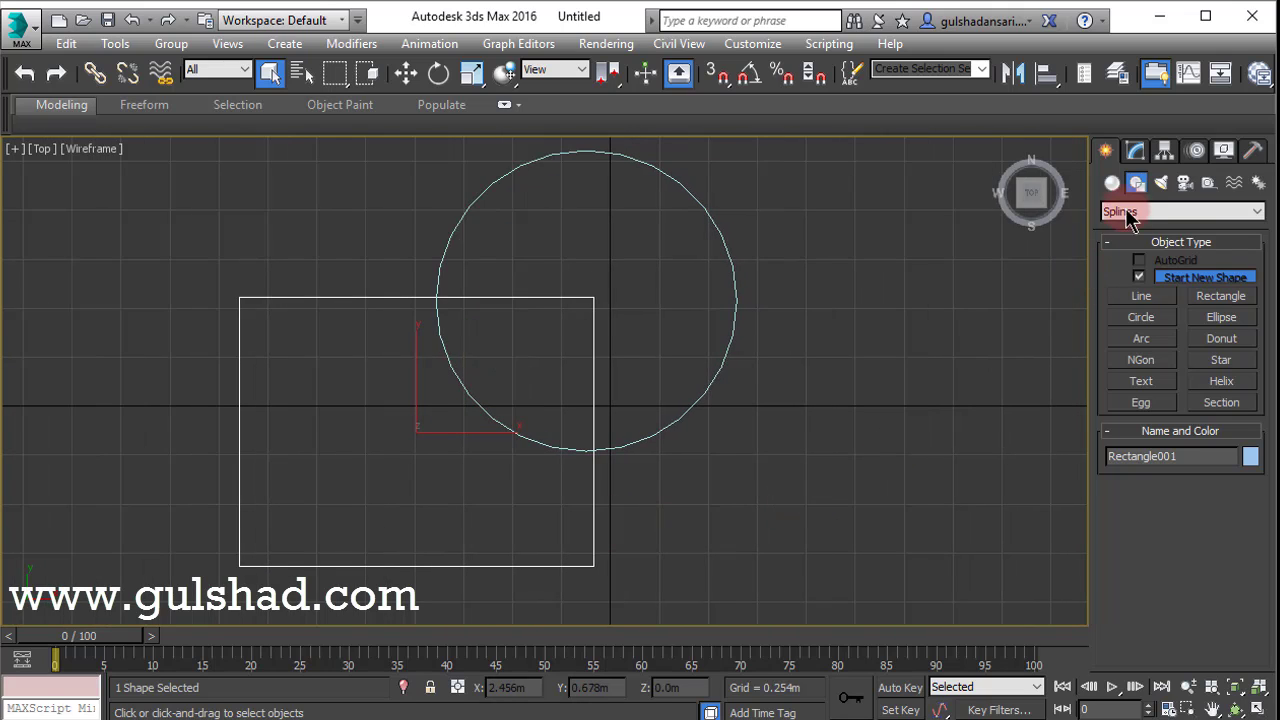
{"action": "left_click", "coordinate": [1137, 152]}
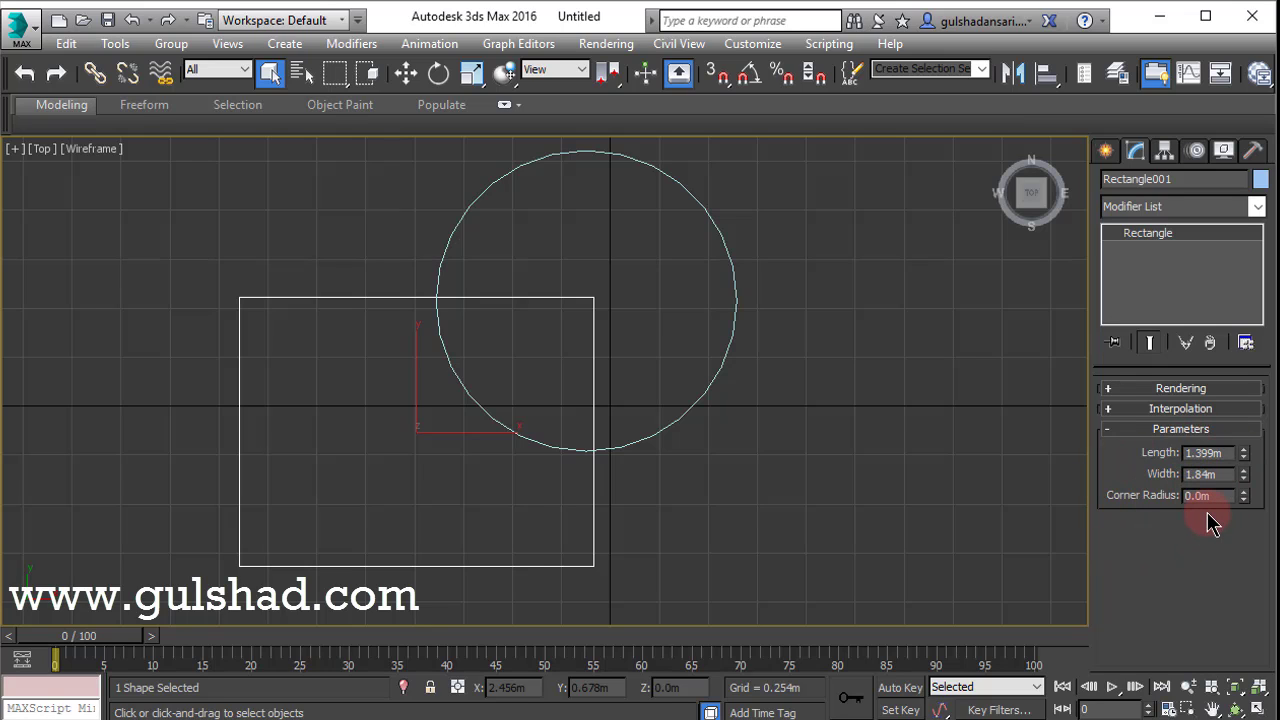
{"action": "left_click", "coordinate": [1128, 388]}
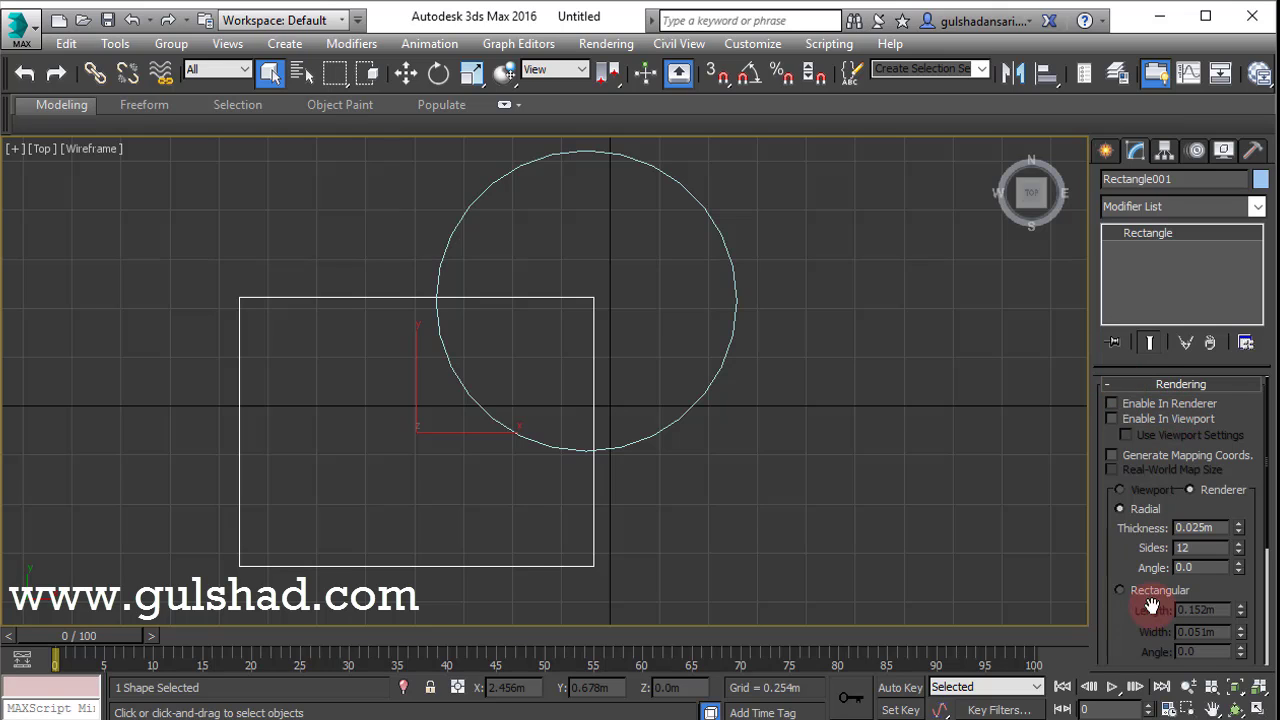
{"action": "left_click", "coordinate": [1170, 386]}
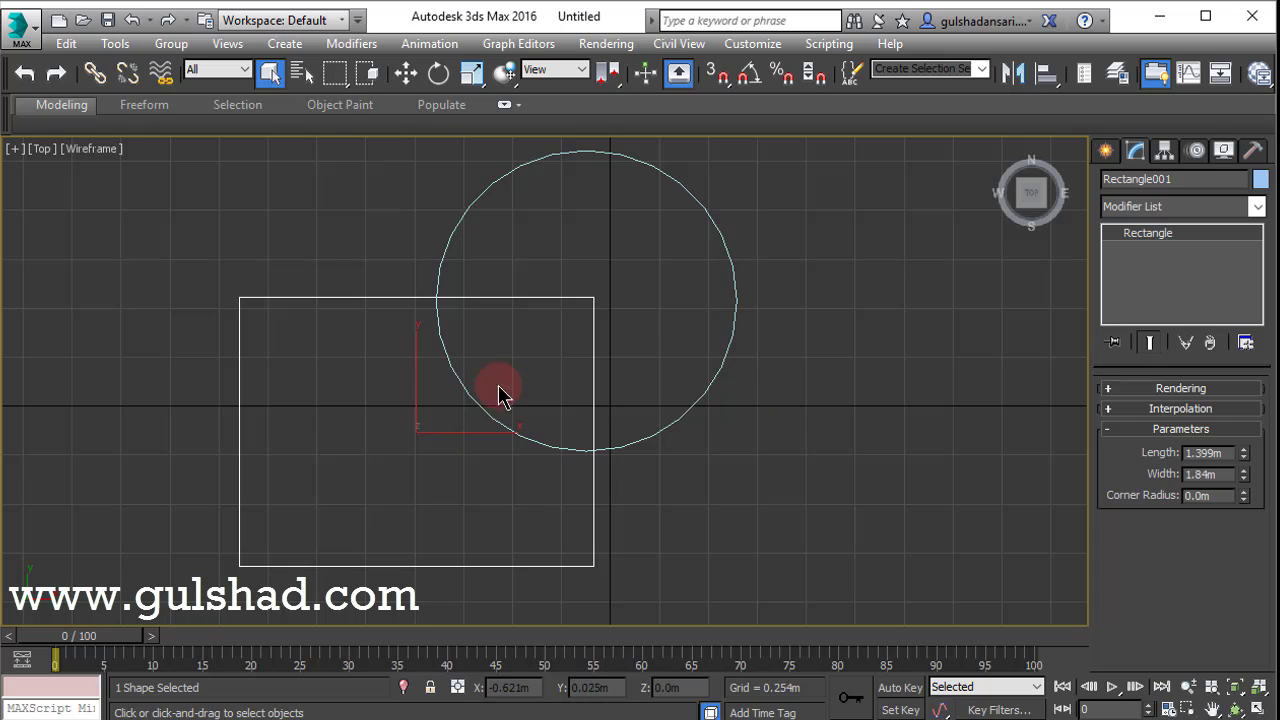
Draw an open four-point line with three straight segments in the empty area to the right of the circle
{"action": "left_click", "coordinate": [1106, 151]}
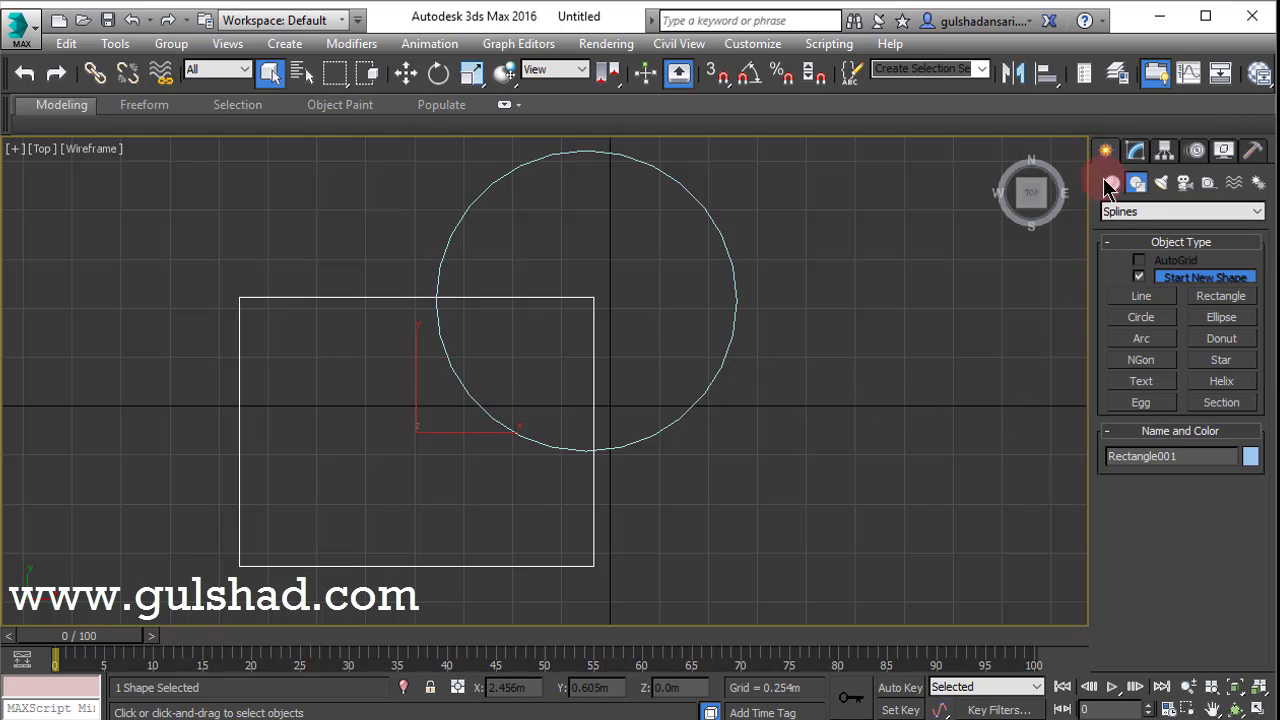
{"action": "left_click", "coordinate": [1120, 296]}
{"action": "middle_click_drag", "start_coordinate": [748, 446], "coordinate": [709, 455]}
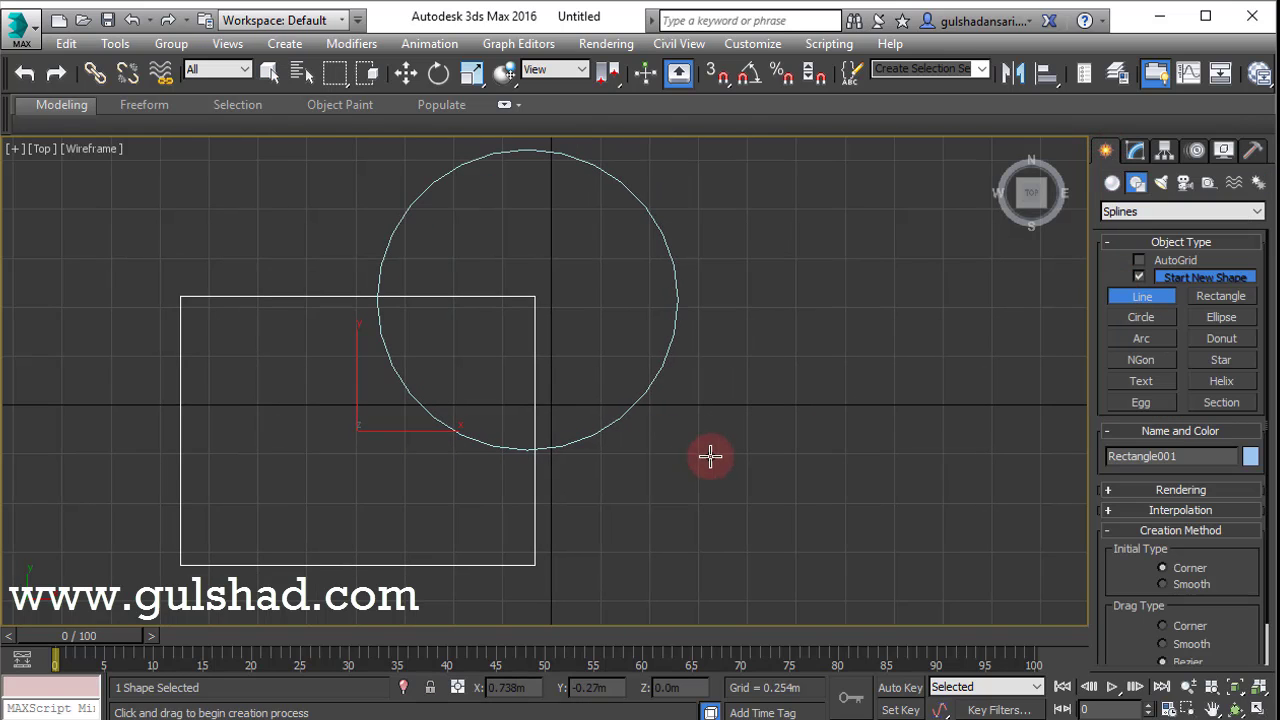
{"action": "left_click", "coordinate": [739, 445]}
{"action": "left_click", "coordinate": [748, 357]}
{"action": "left_click", "coordinate": [856, 376]}
{"action": "left_click", "coordinate": [855, 462]}
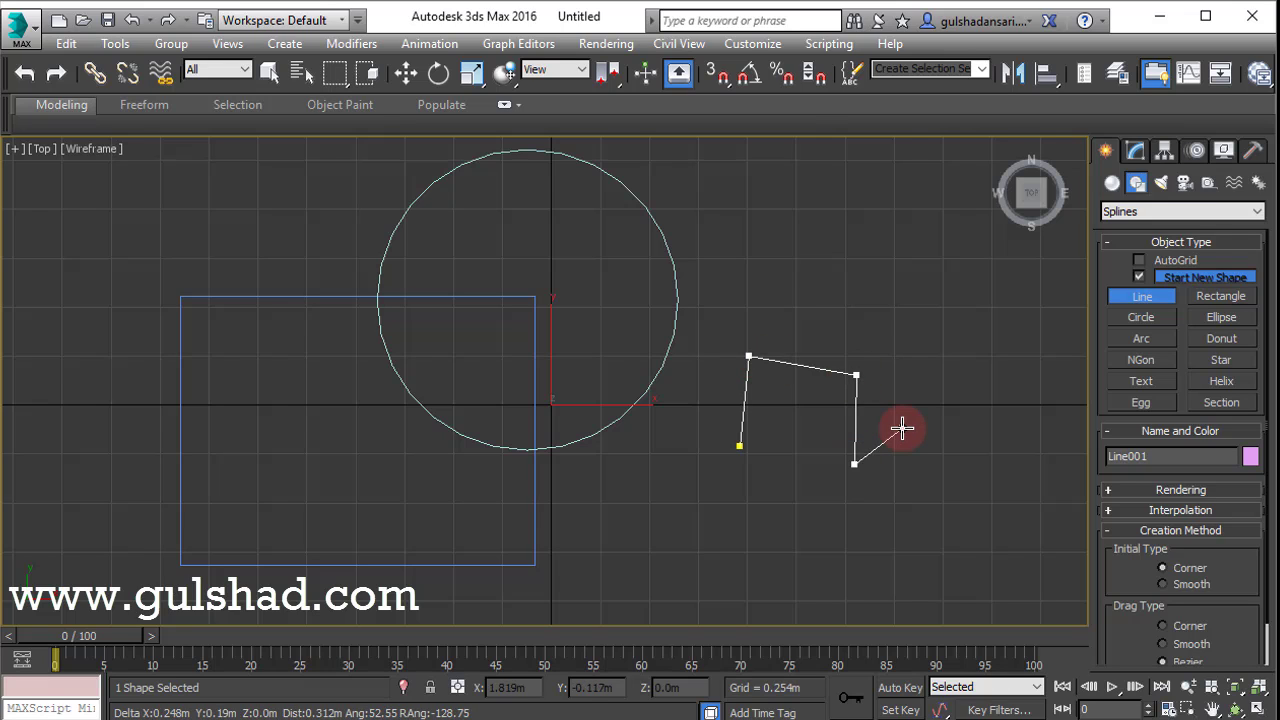
{"action": "right_click", "coordinate": [903, 429]}
{"action": "right_click", "coordinate": [923, 414]}
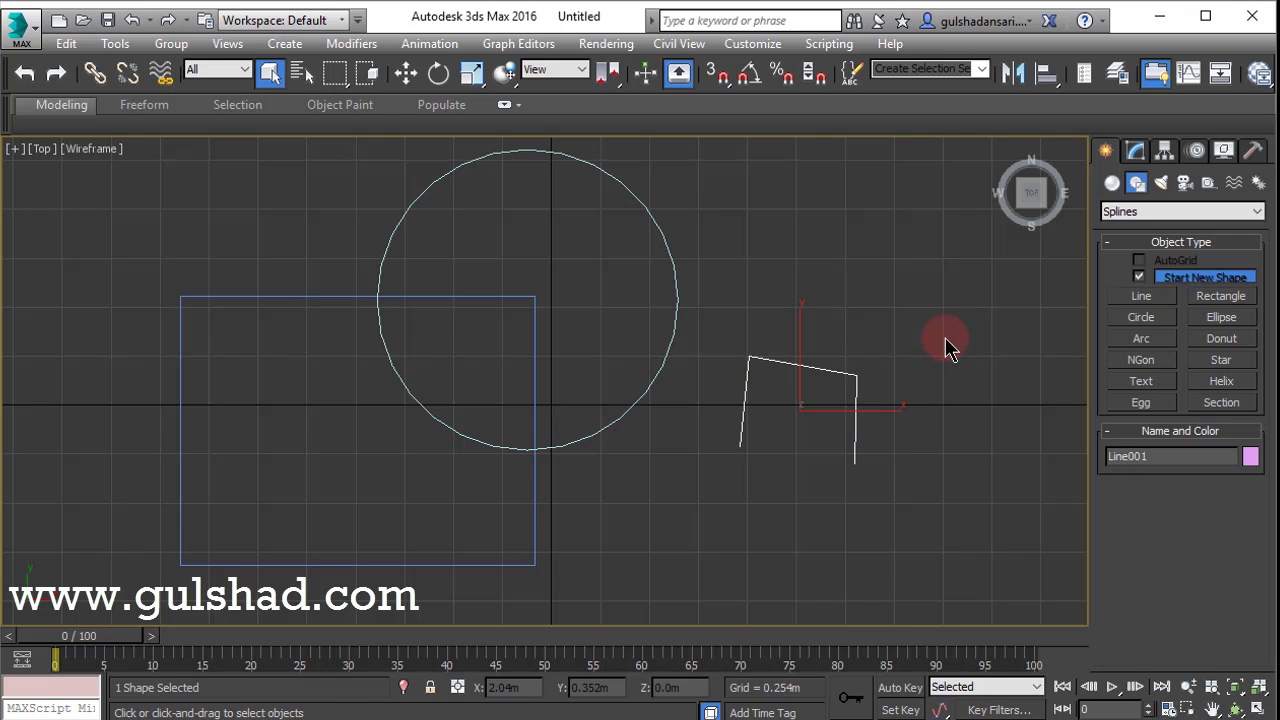
Compare the editing options available for the drawn line with the parameters of the circle
{"action": "left_click", "coordinate": [857, 398]}
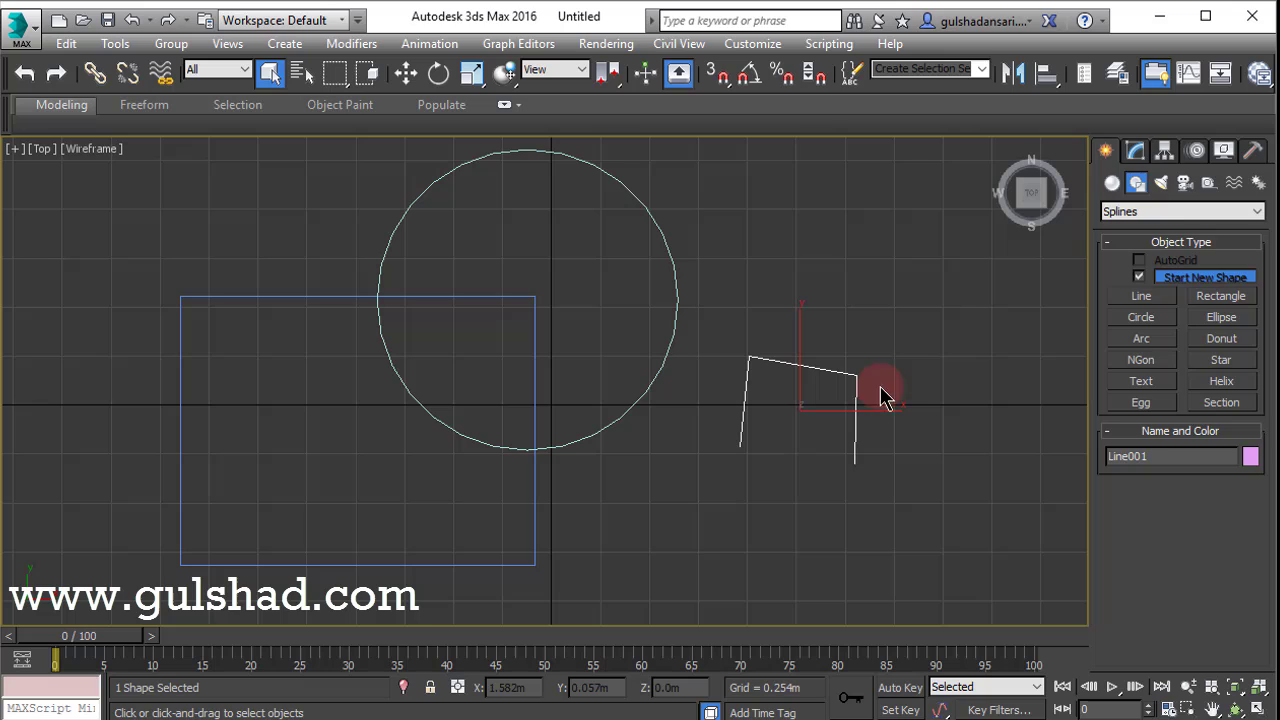
{"action": "left_click", "coordinate": [1136, 150]}
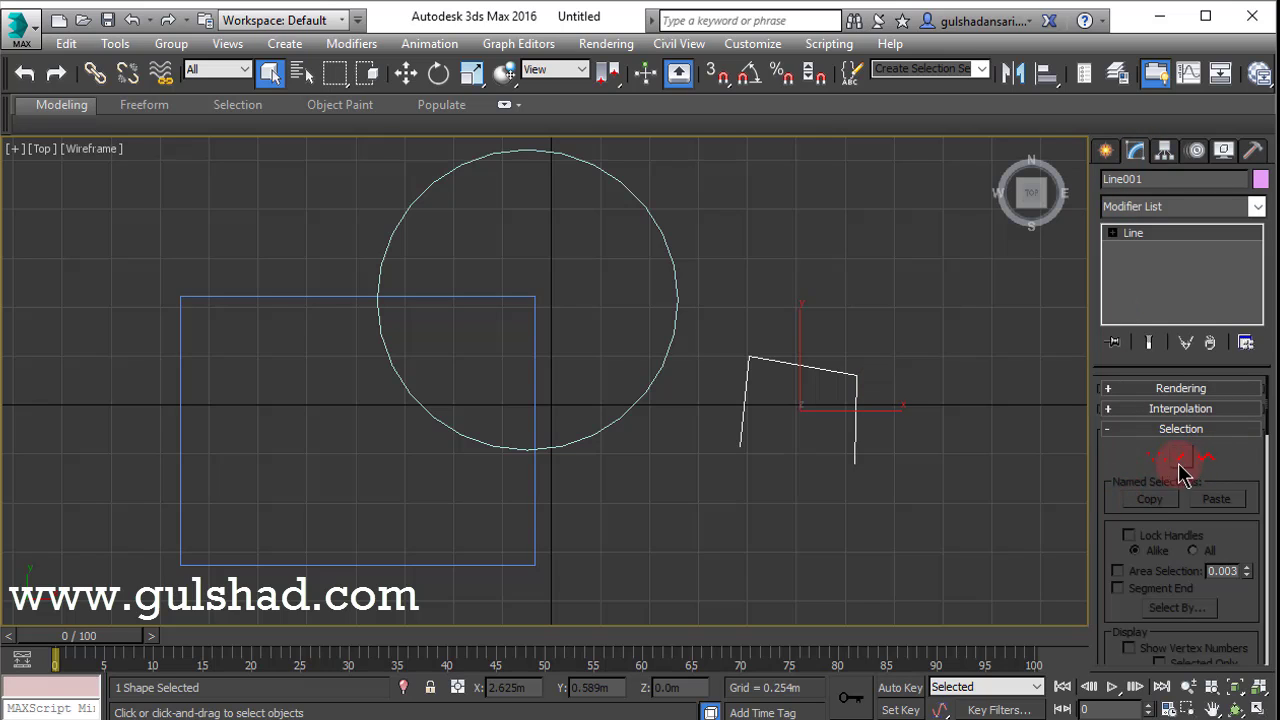
{"action": "scroll", "coordinate": [1142, 553], "scroll_direction": "down", "scroll_amount": 5}
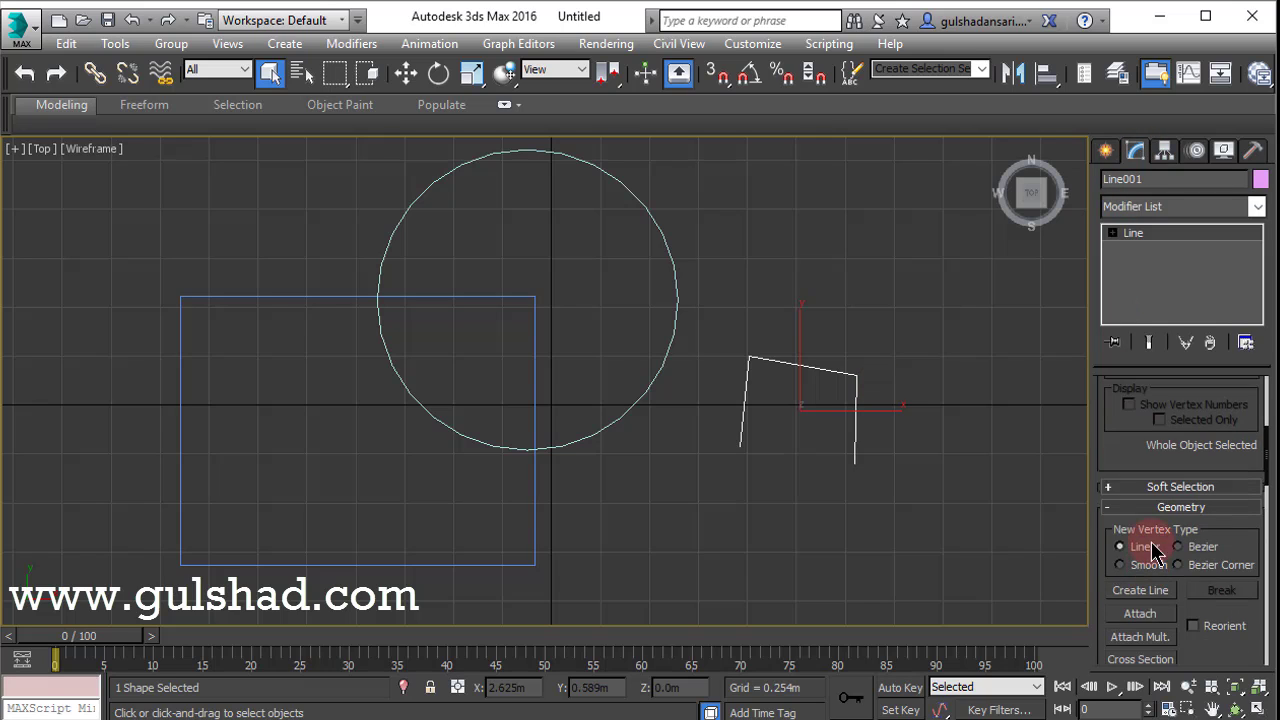
{"action": "left_click", "coordinate": [668, 389]}
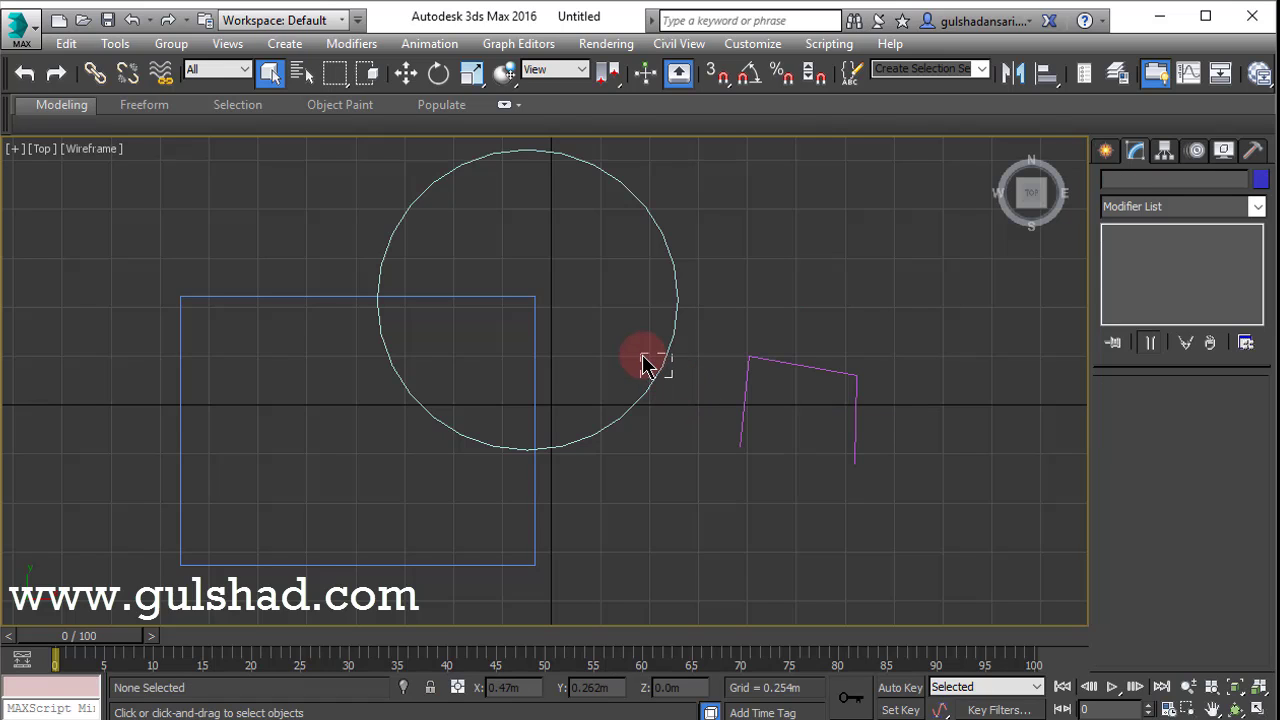
{"action": "left_click", "coordinate": [654, 368]}
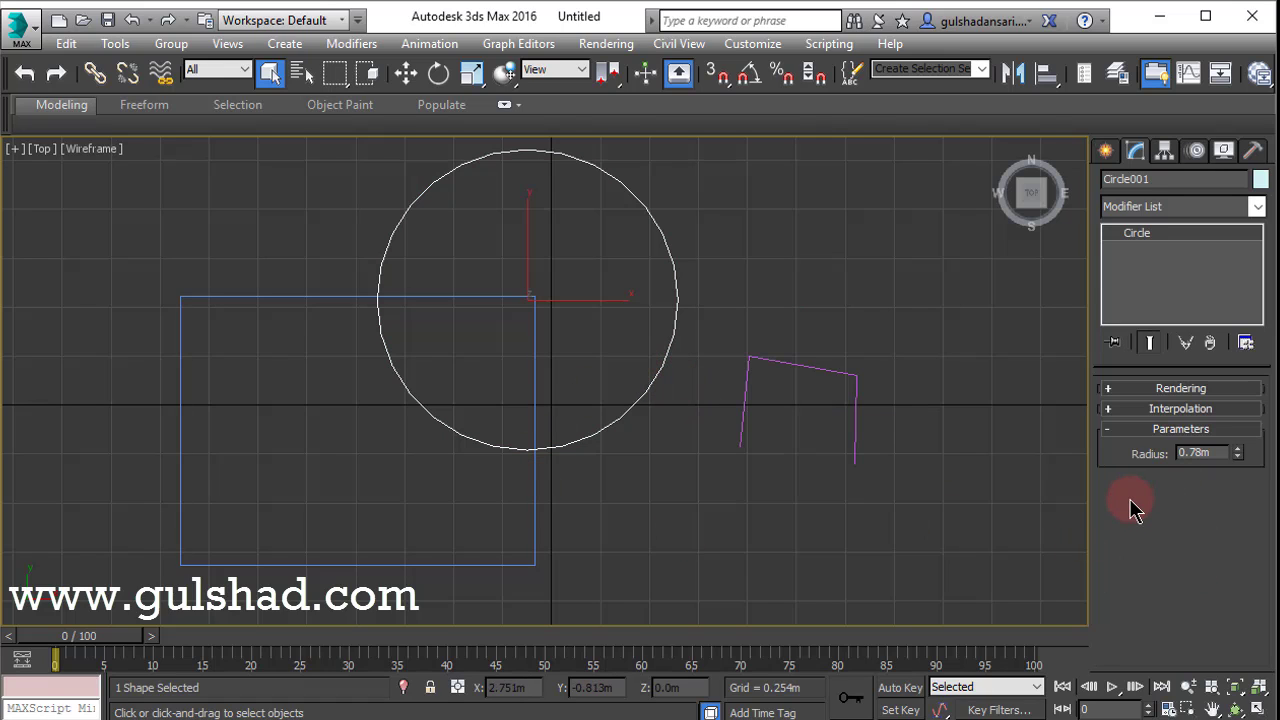
Delete the open line drawn to the right of the circle
{"action": "left_click", "coordinate": [1107, 152]}
{"action": "left_click", "coordinate": [1146, 300]}
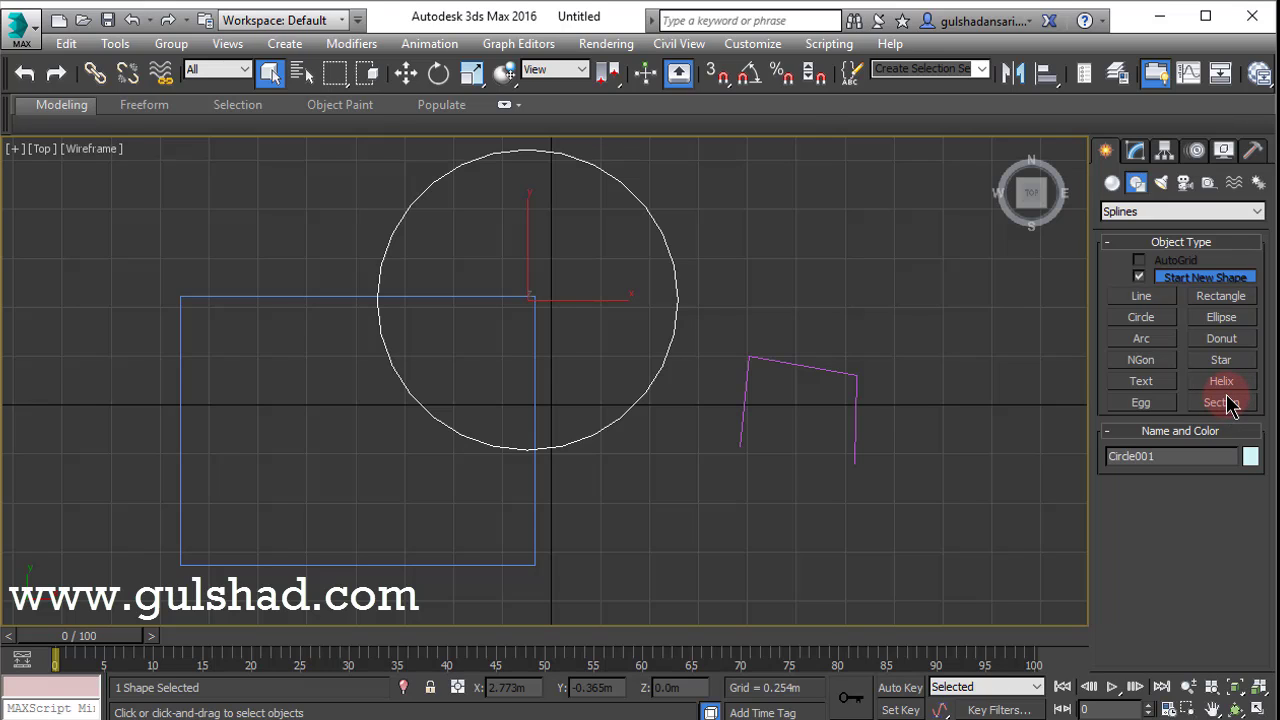
{"action": "left_click_drag", "start_coordinate": [889, 414], "coordinate": [766, 490]}
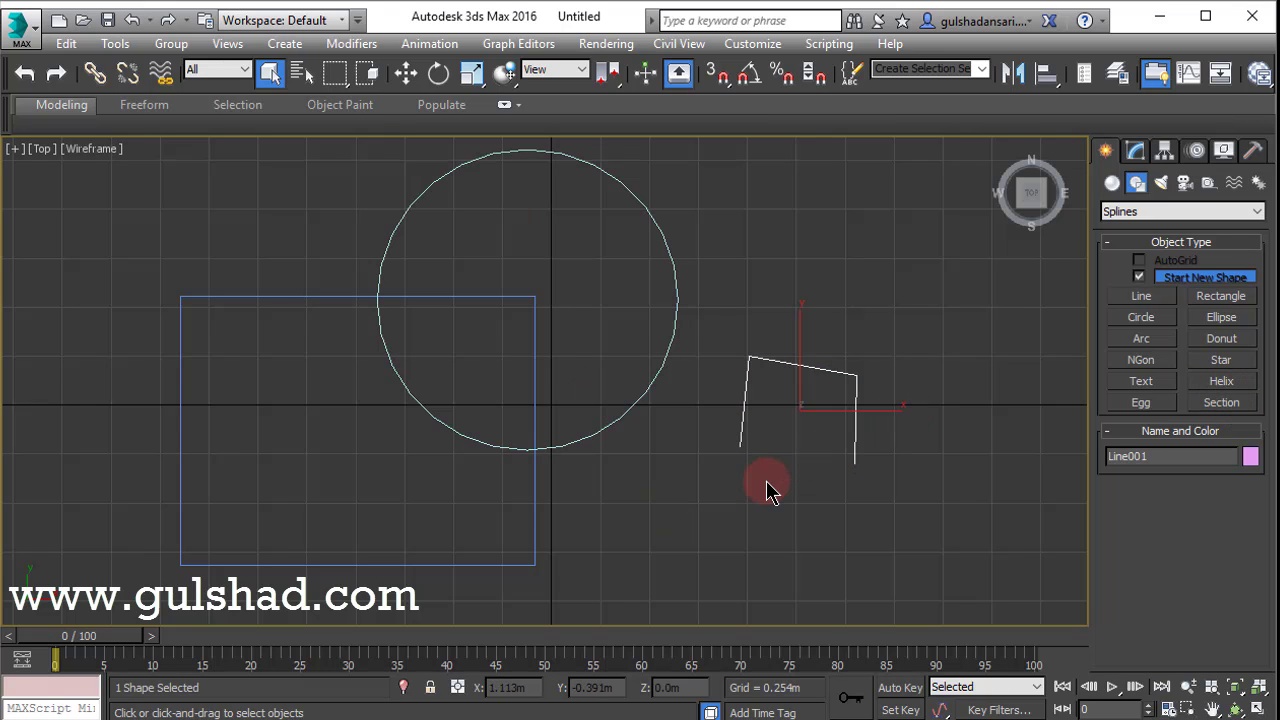
{"action": "key", "text": "Delete"}
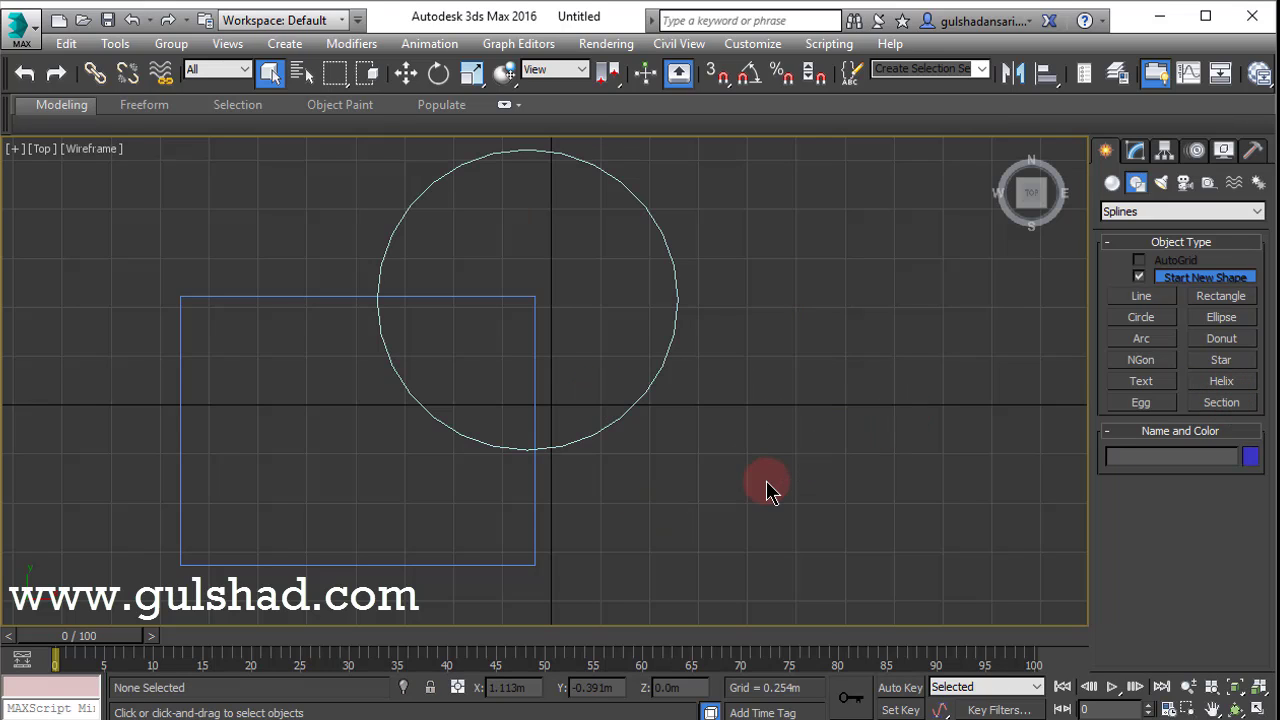
Convert the rectangle to an Editable Spline
{"action": "left_click", "coordinate": [535, 506]}
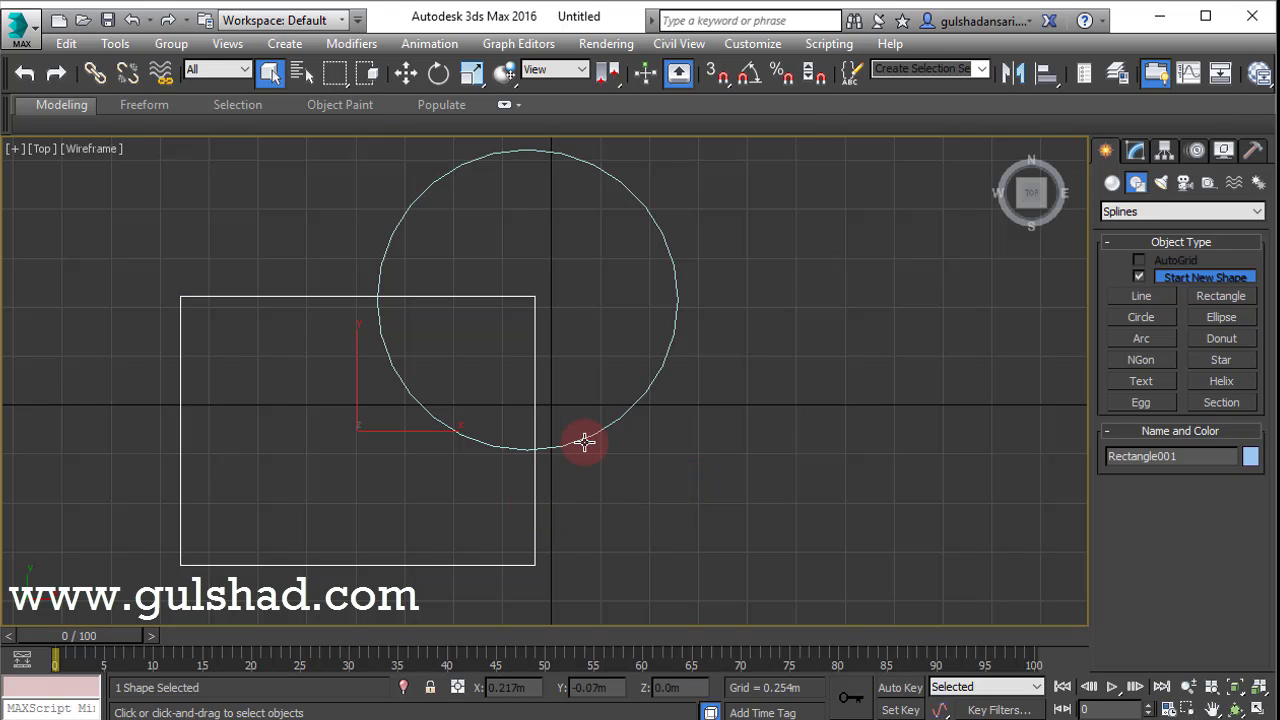
{"action": "right_click", "coordinate": [601, 304]}
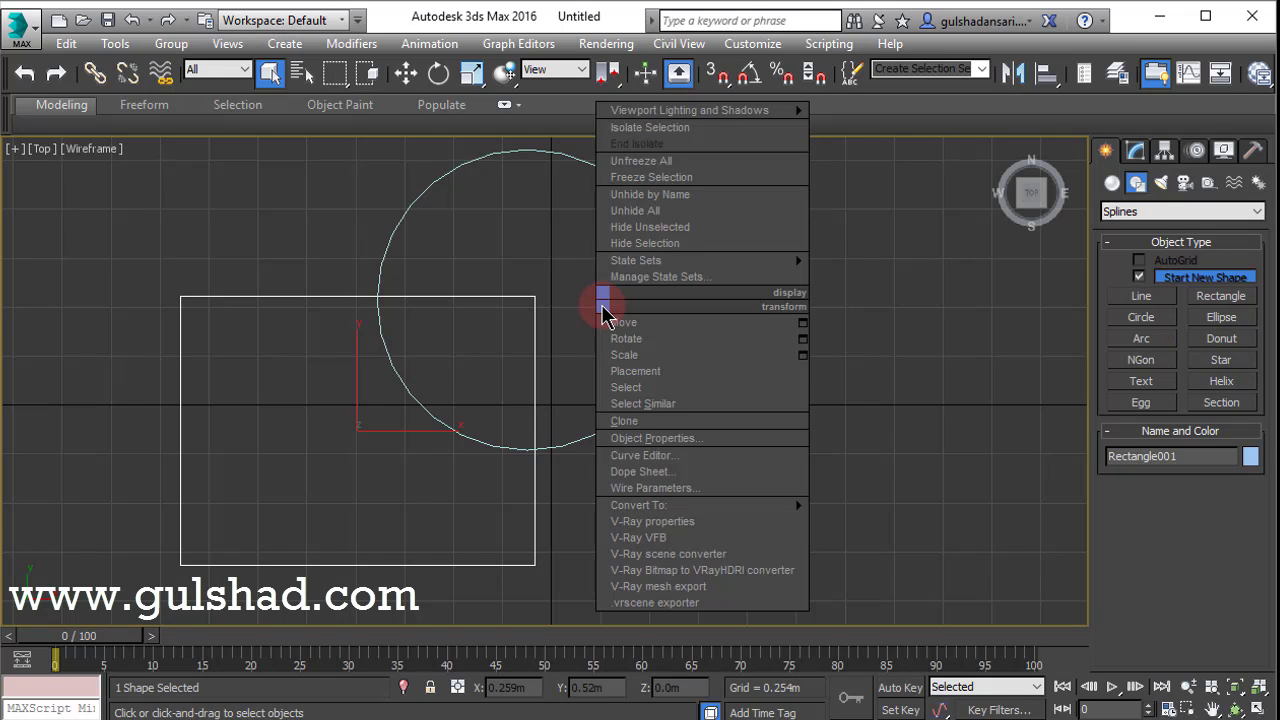
{"action": "mouse_move", "coordinate": [650, 507]}
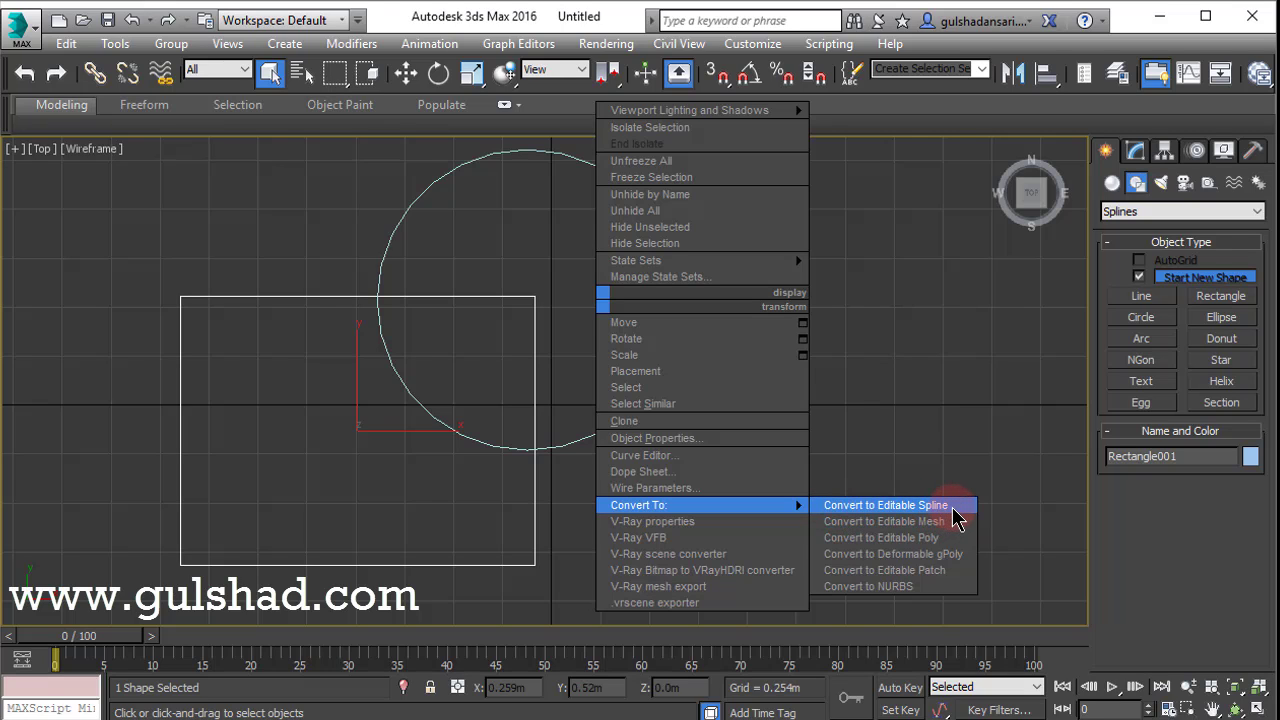
{"action": "left_click", "coordinate": [885, 505]}
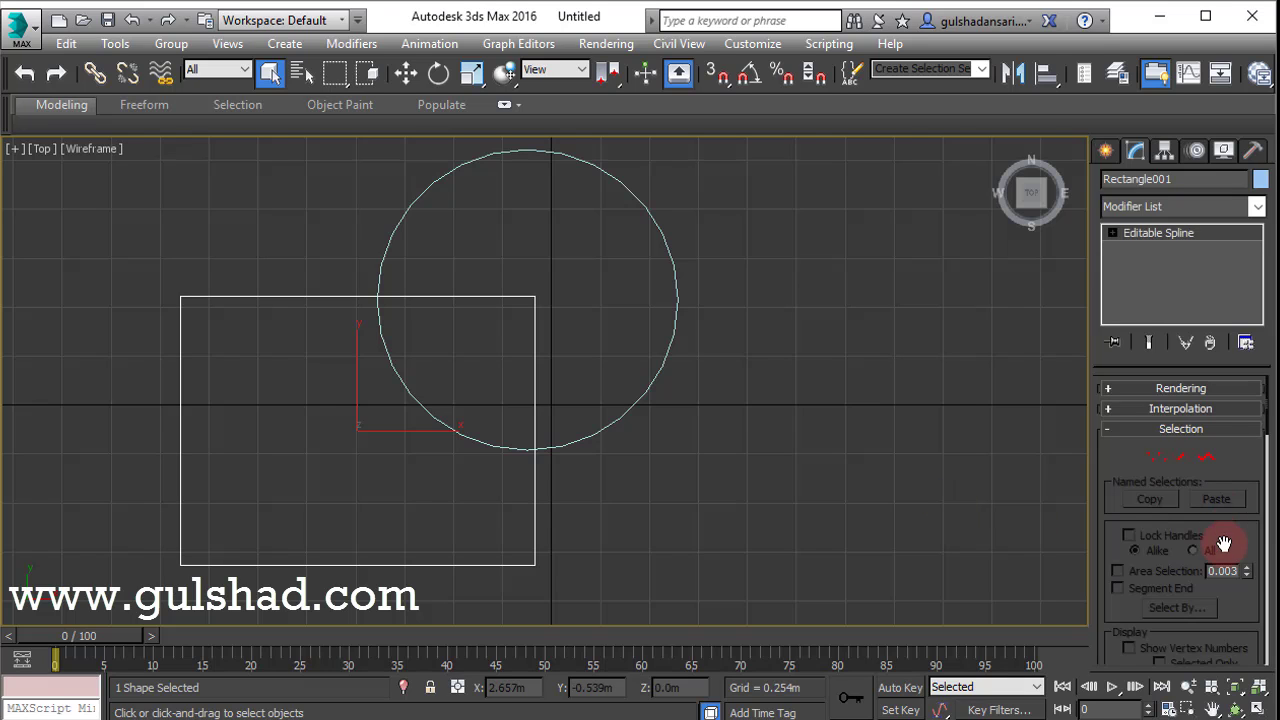
Attach the circle to the rectangle's editable spline, leave Attach mode and deselect the shape
{"action": "left_click_drag", "start_coordinate": [1229, 549], "coordinate": [1223, 586]}
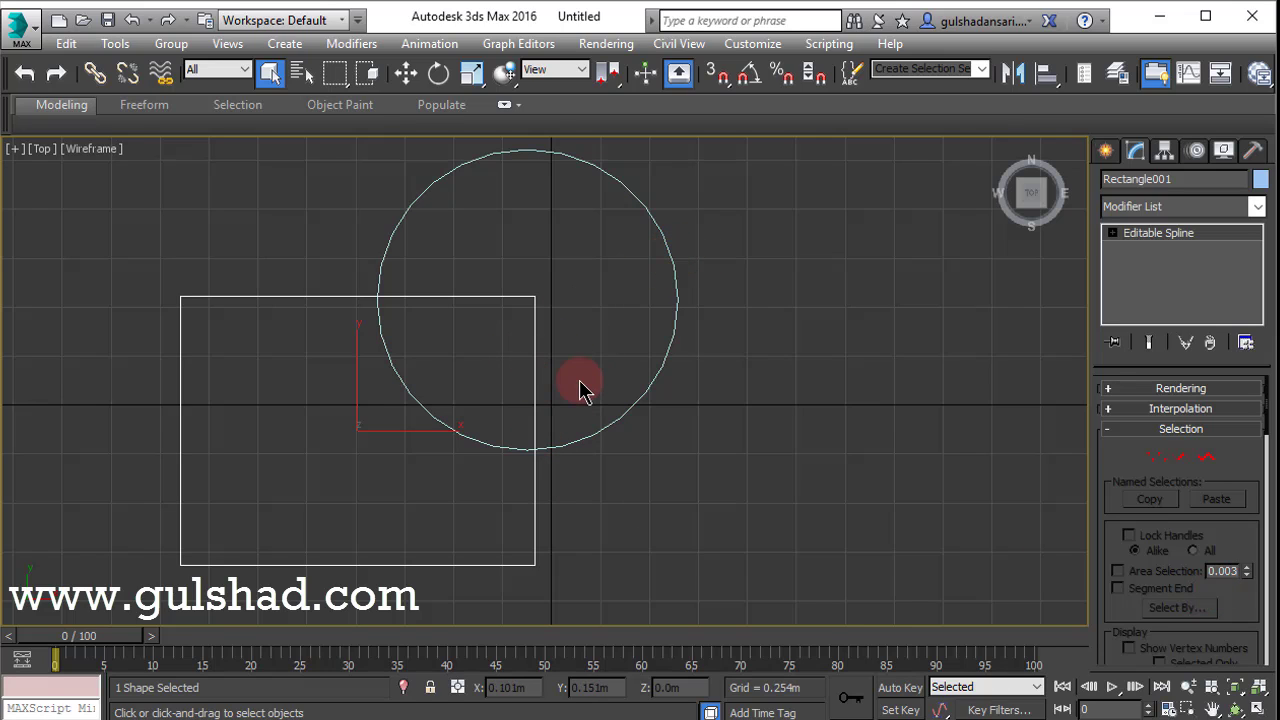
{"action": "left_click_drag", "start_coordinate": [1244, 570], "coordinate": [1230, 265]}
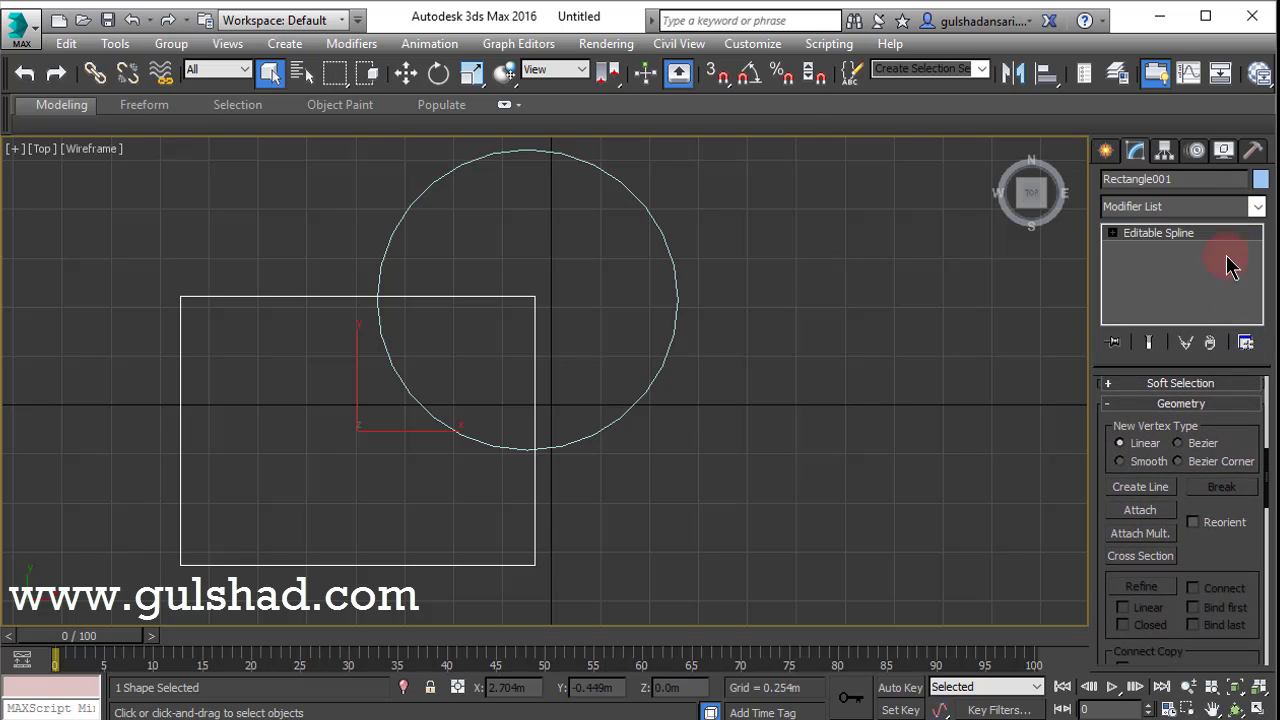
{"action": "left_click", "coordinate": [1140, 511]}
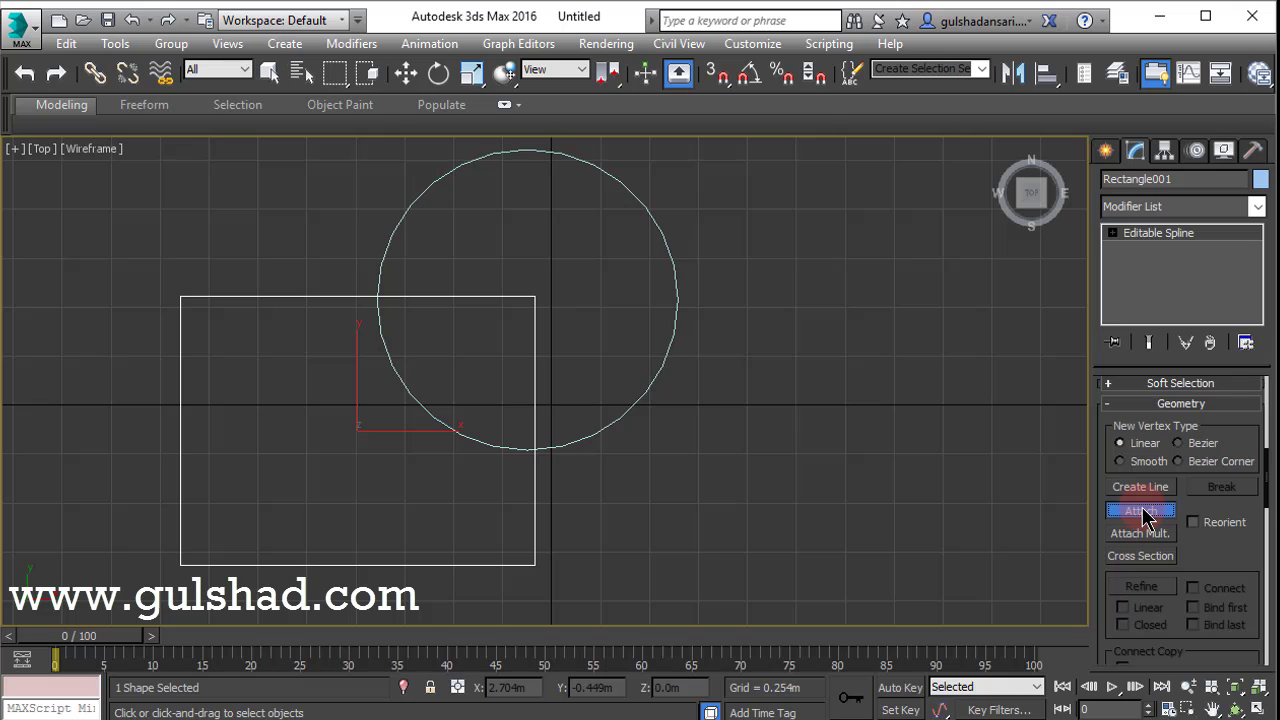
{"action": "left_click", "coordinate": [655, 375]}
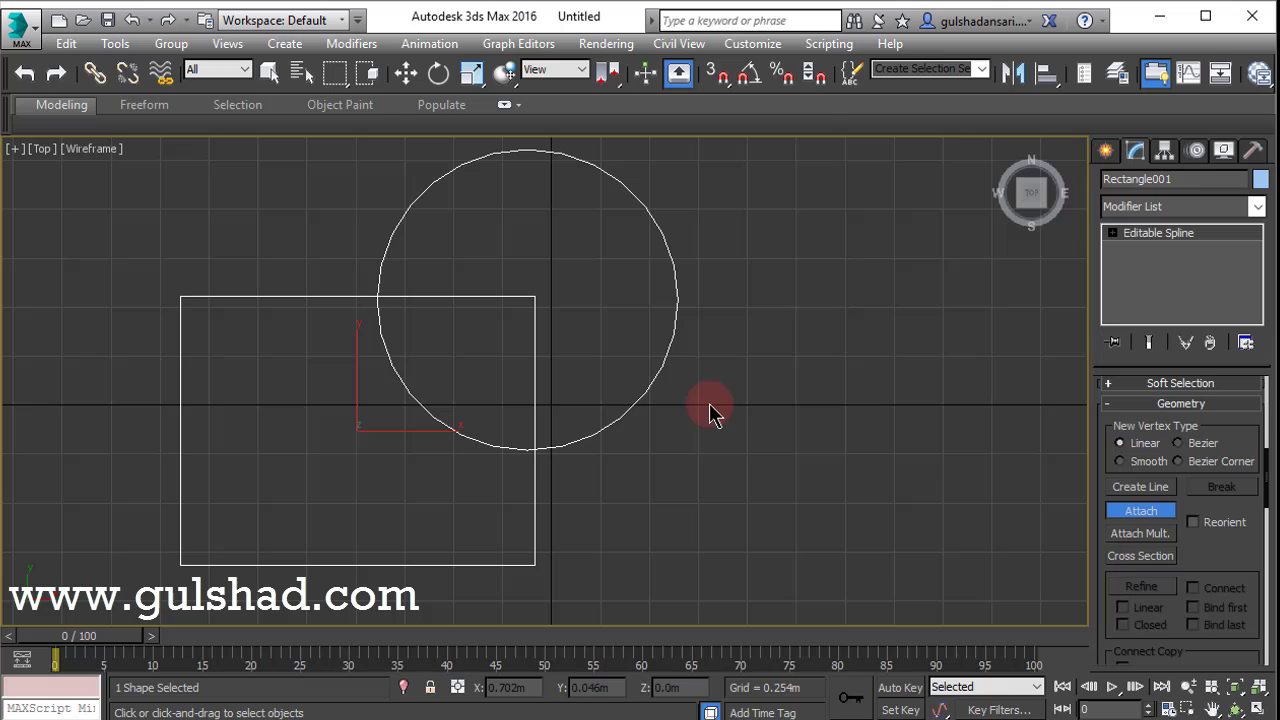
{"action": "right_click", "coordinate": [764, 397]}
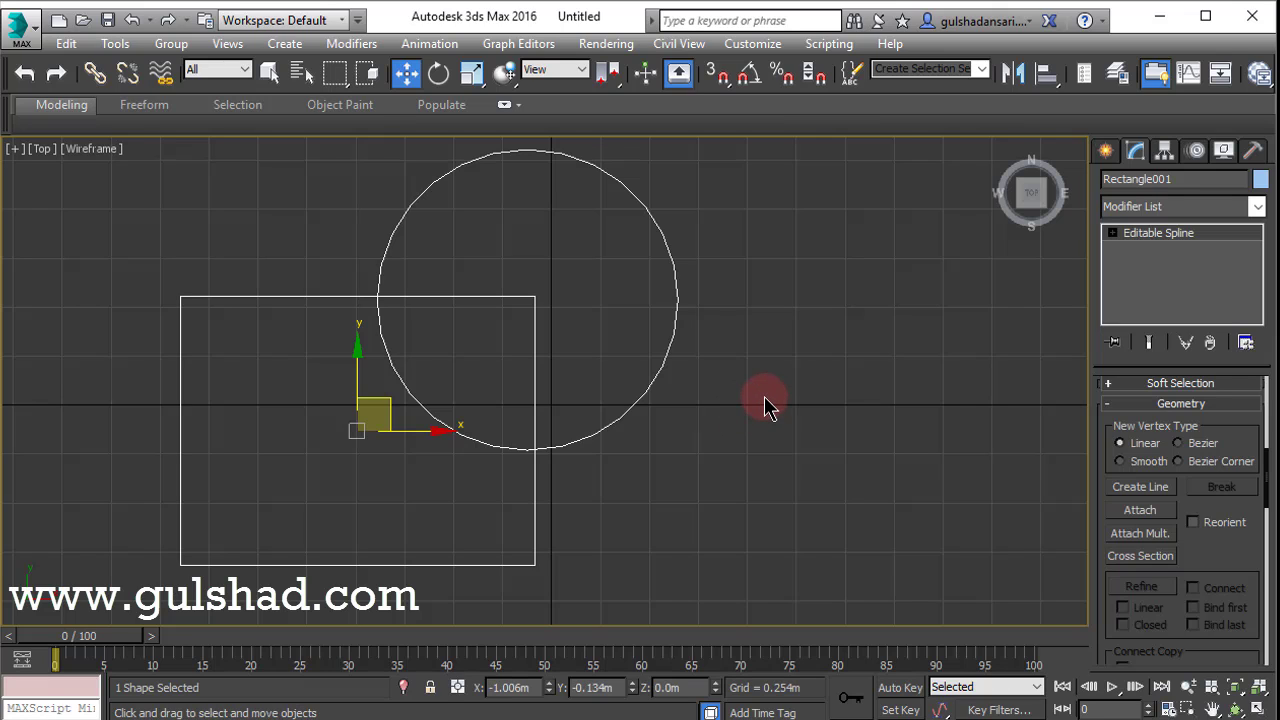
{"action": "left_click", "coordinate": [764, 400]}
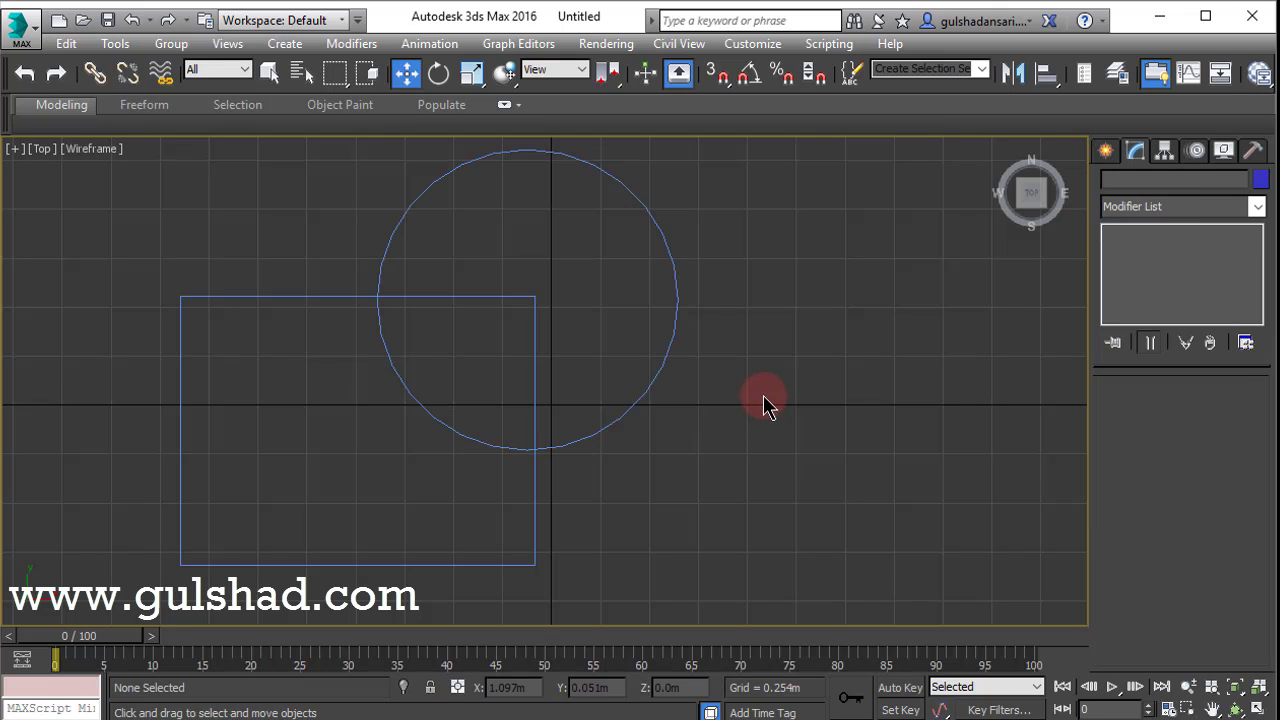
Select and deselect the attached circle and rectangle to check that they behave as one object
{"action": "left_click", "coordinate": [626, 414]}
{"action": "middle_click_drag", "start_coordinate": [538, 431], "coordinate": [580, 443]}
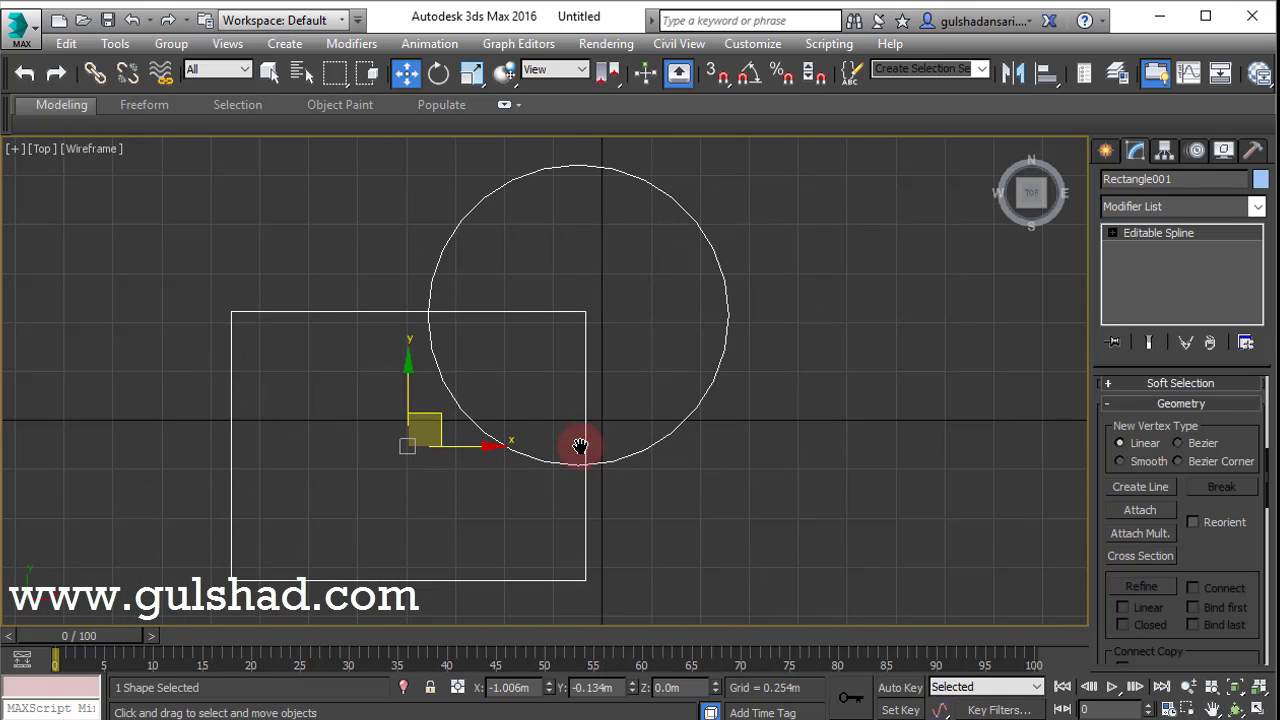
{"action": "left_click", "coordinate": [580, 452]}
{"action": "left_click", "coordinate": [634, 453]}
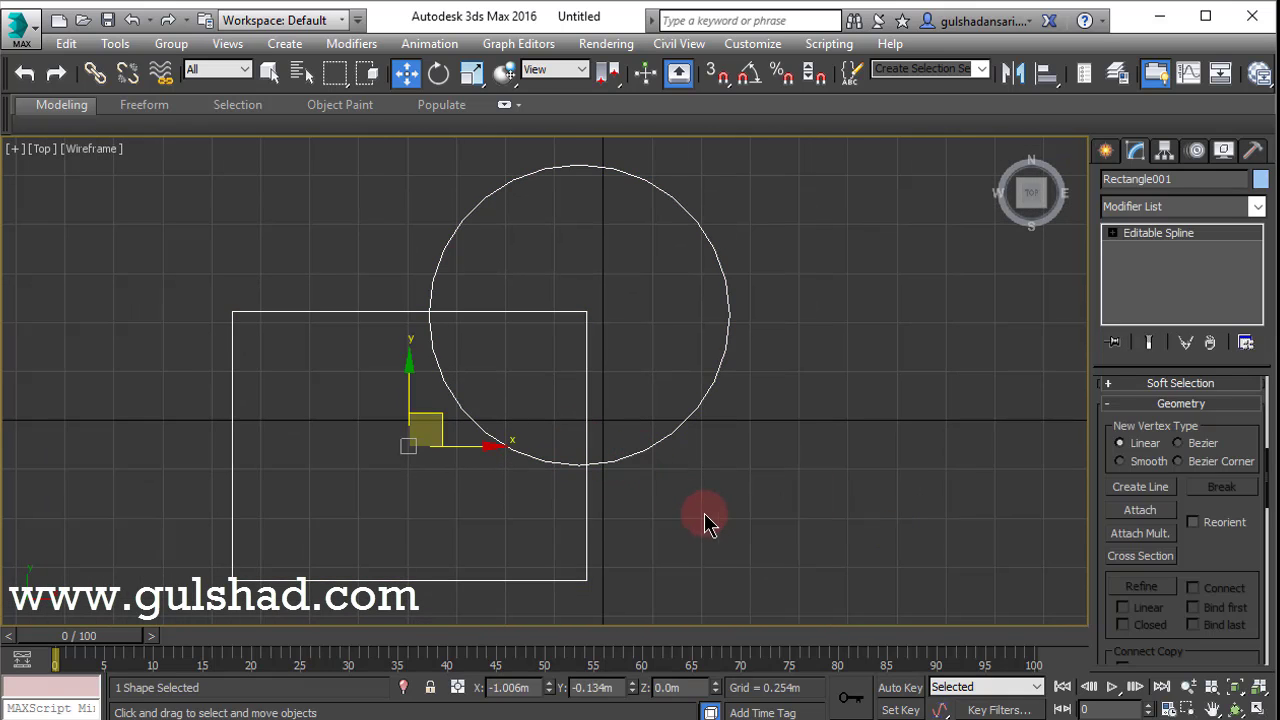
{"action": "left_click", "coordinate": [680, 490]}
{"action": "left_click", "coordinate": [634, 451]}
{"action": "left_click", "coordinate": [760, 537]}
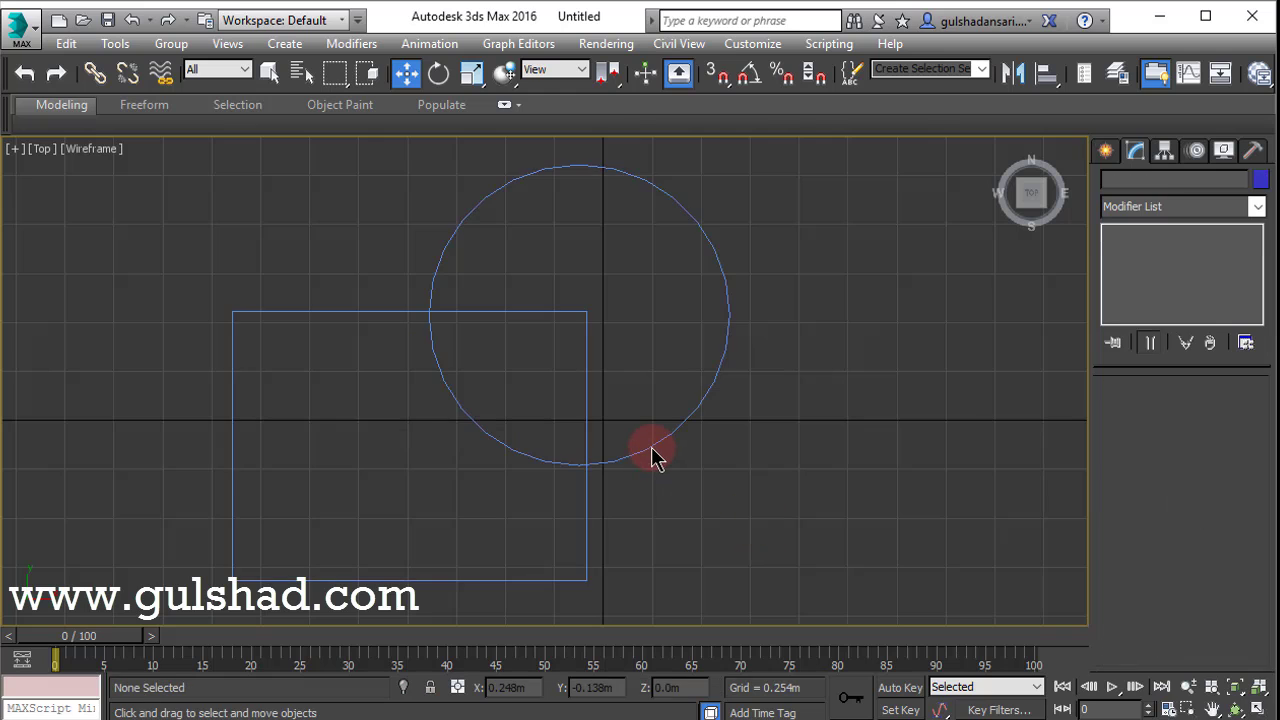
{"action": "left_click", "coordinate": [654, 451]}
{"action": "left_click", "coordinate": [751, 534]}
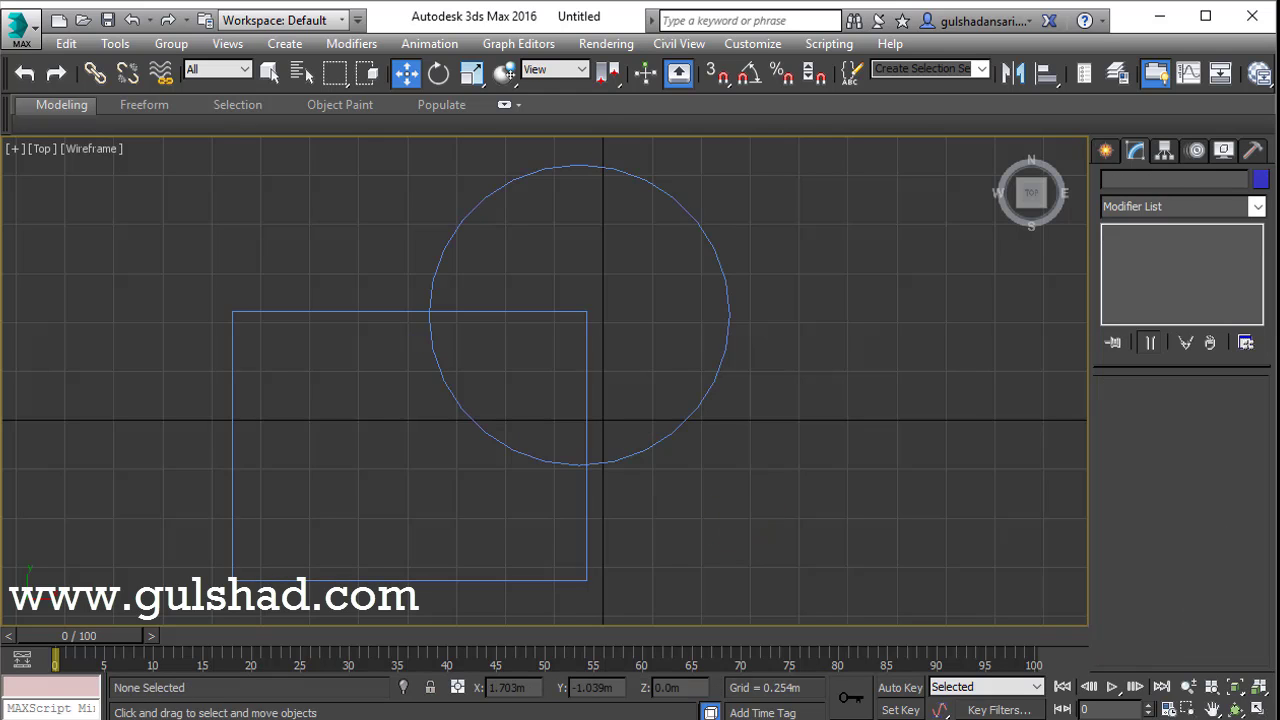
Move the combined circle and rectangle shape slightly up and to the left in the Top view, and deselect it
{"action": "left_click", "coordinate": [646, 449]}
{"action": "left_click_drag", "start_coordinate": [453, 427], "coordinate": [432, 407]}
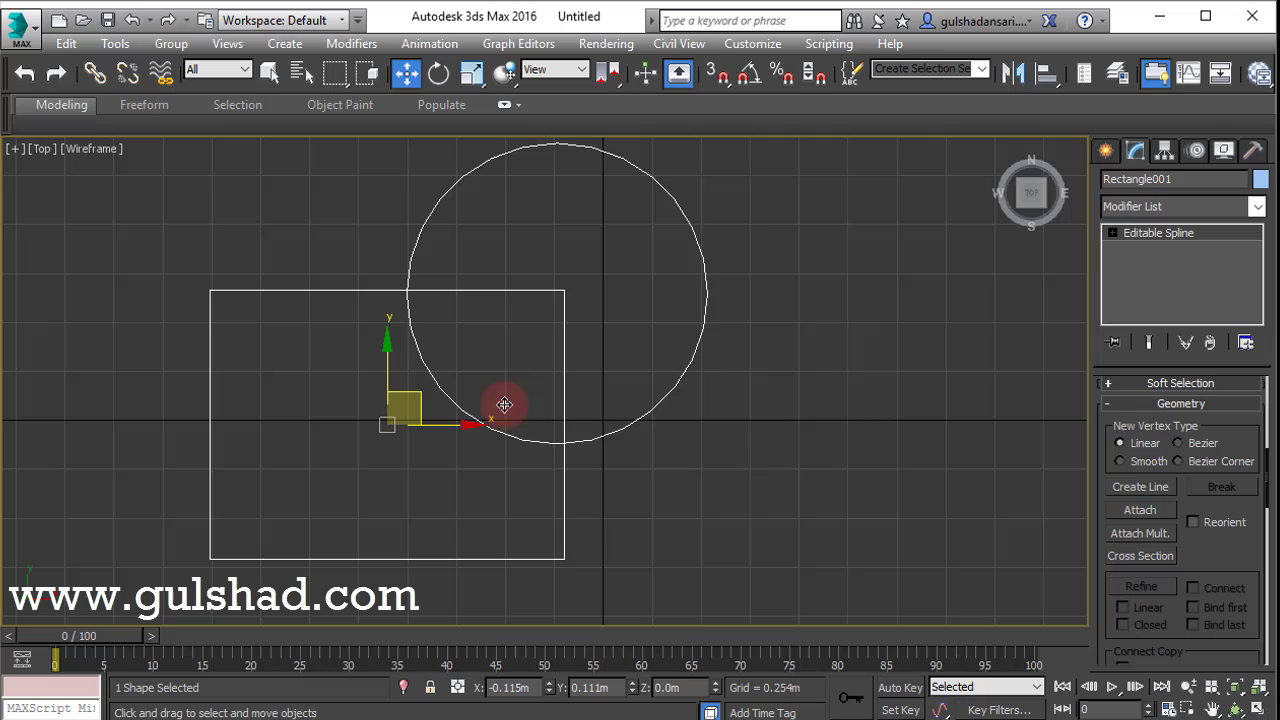
{"action": "left_click", "coordinate": [760, 440]}
{"action": "scroll", "coordinate": [764, 465], "scroll_direction": "down", "scroll_amount": 3}
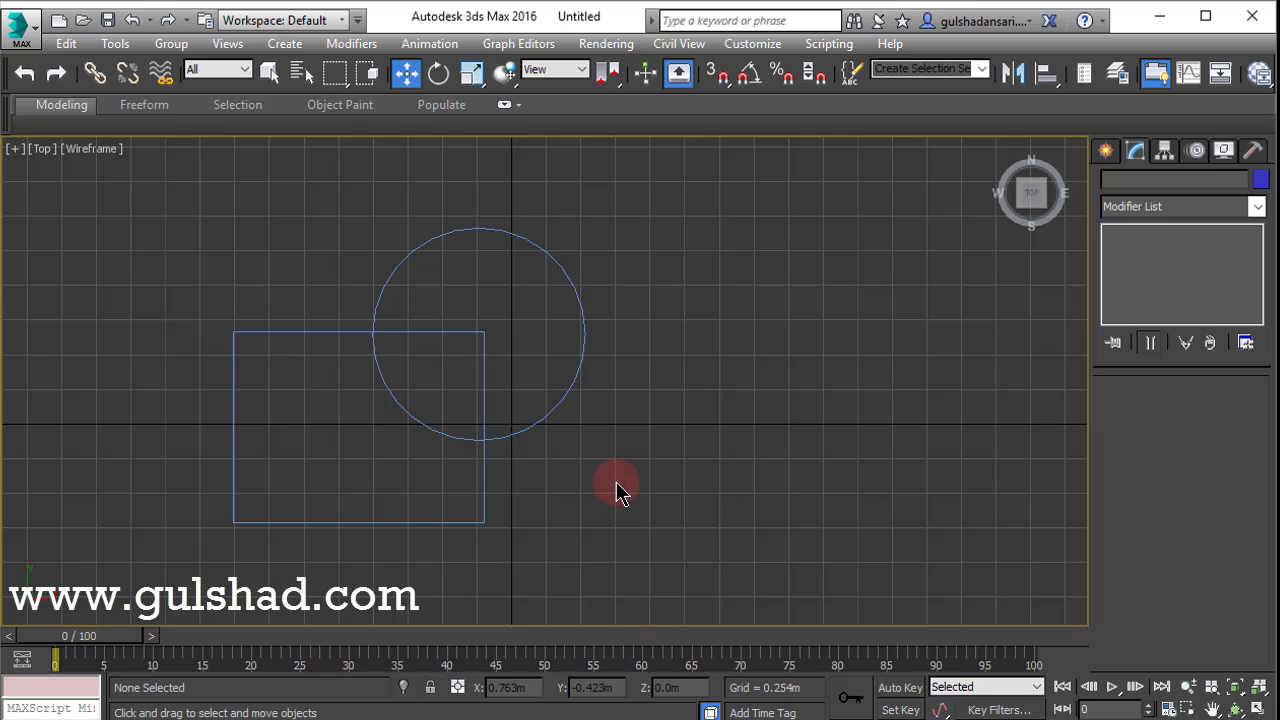
{"action": "middle_click_drag", "start_coordinate": [505, 467], "coordinate": [610, 462]}
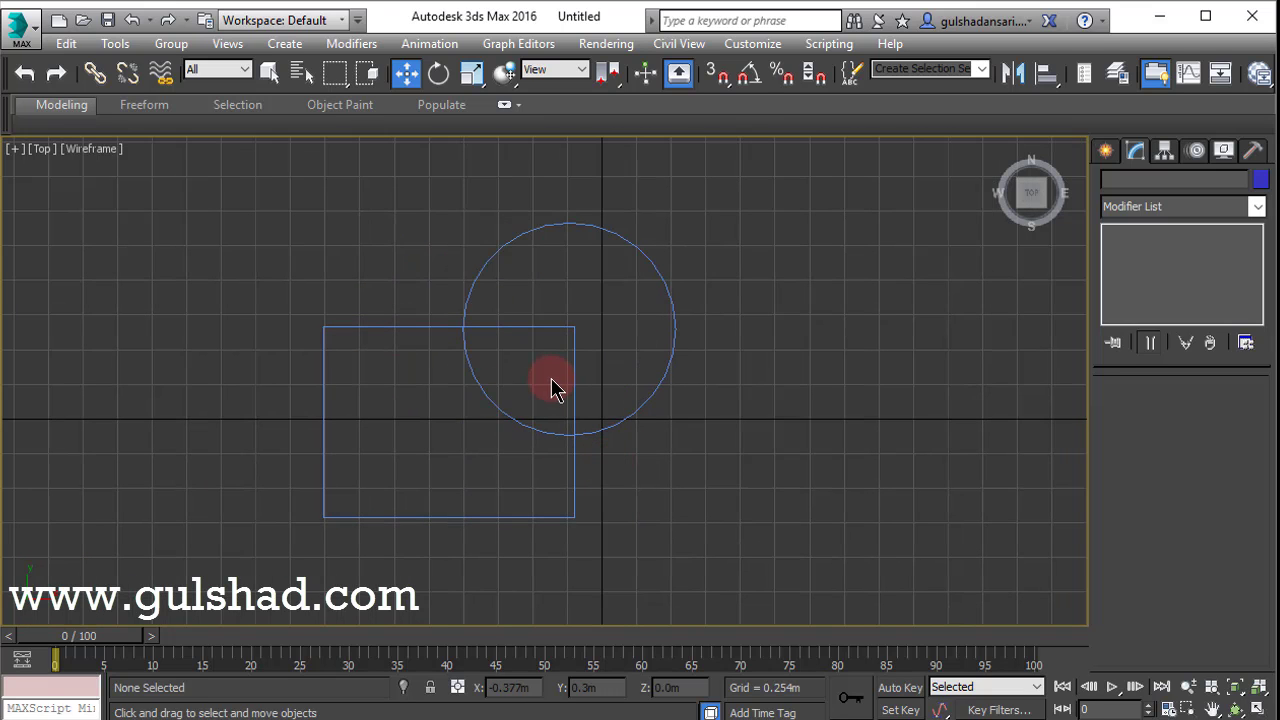
Select all four segments of the circle within the combined editable spline, working at Segment level
{"action": "middle_click_drag", "start_coordinate": [664, 478], "coordinate": [600, 477]}
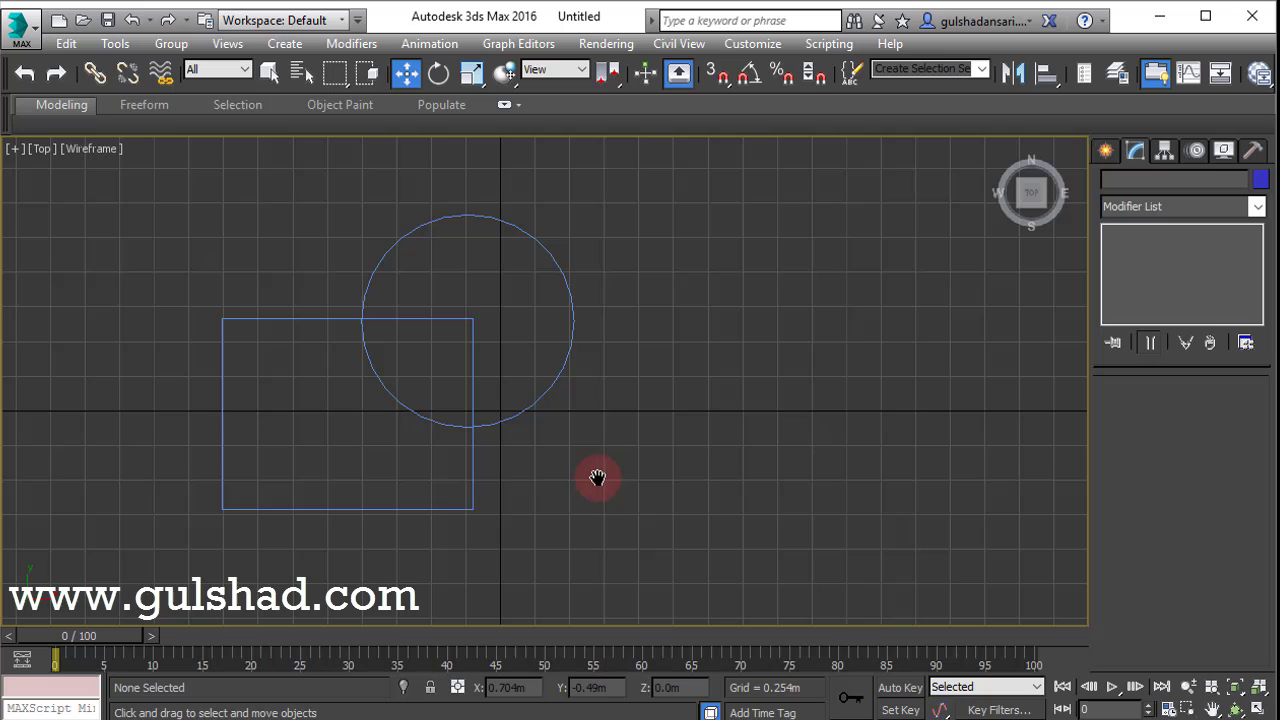
{"action": "left_click", "coordinate": [472, 488]}
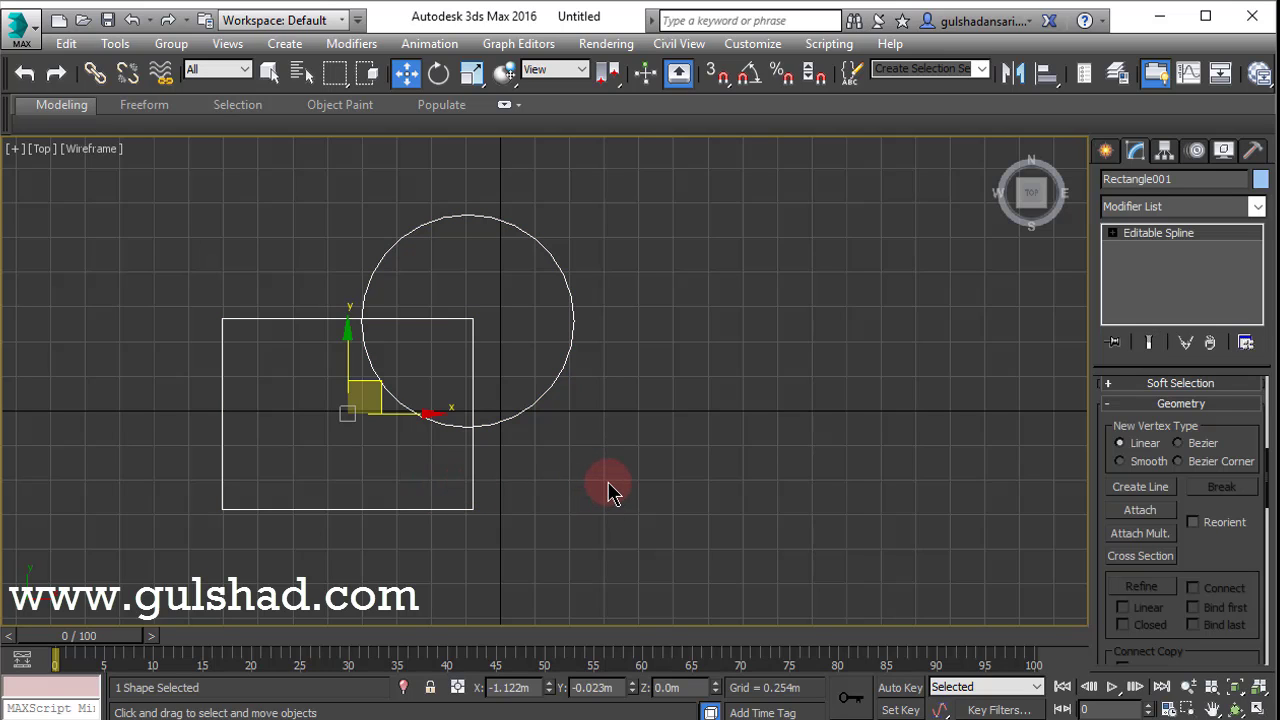
{"action": "left_click_drag", "start_coordinate": [1248, 560], "coordinate": [1246, 719]}
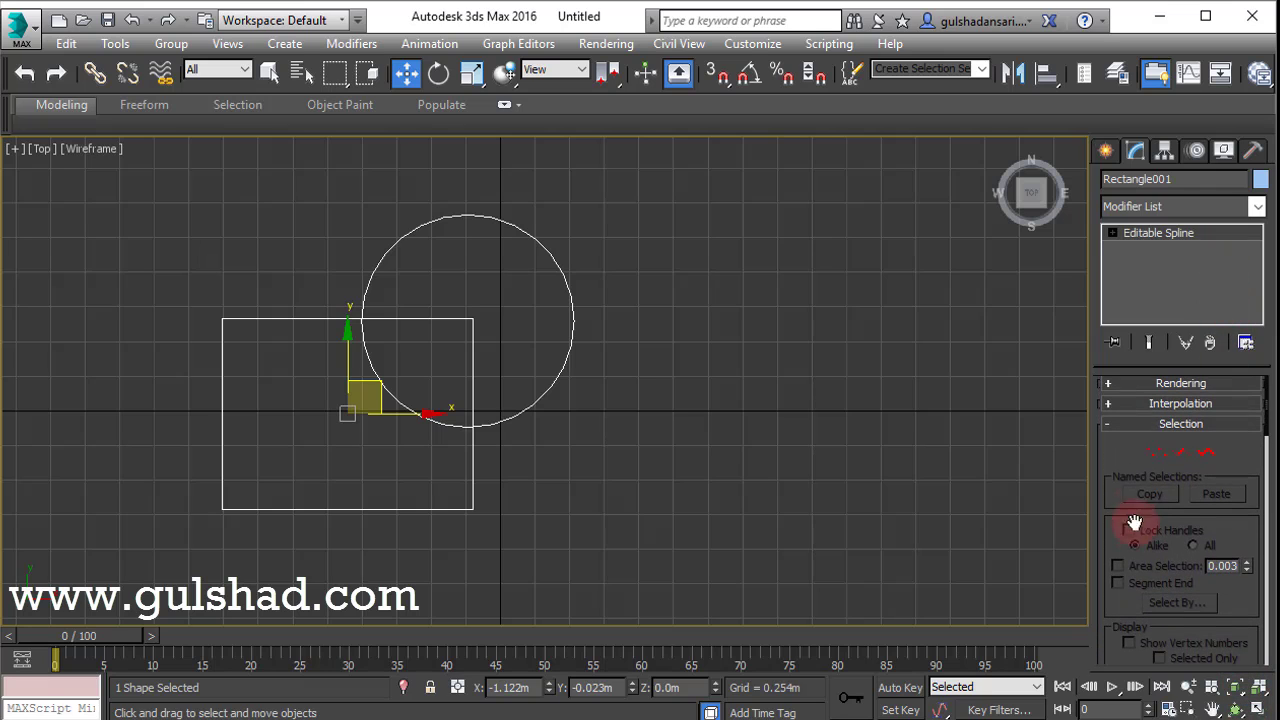
{"action": "left_click", "coordinate": [1192, 462]}
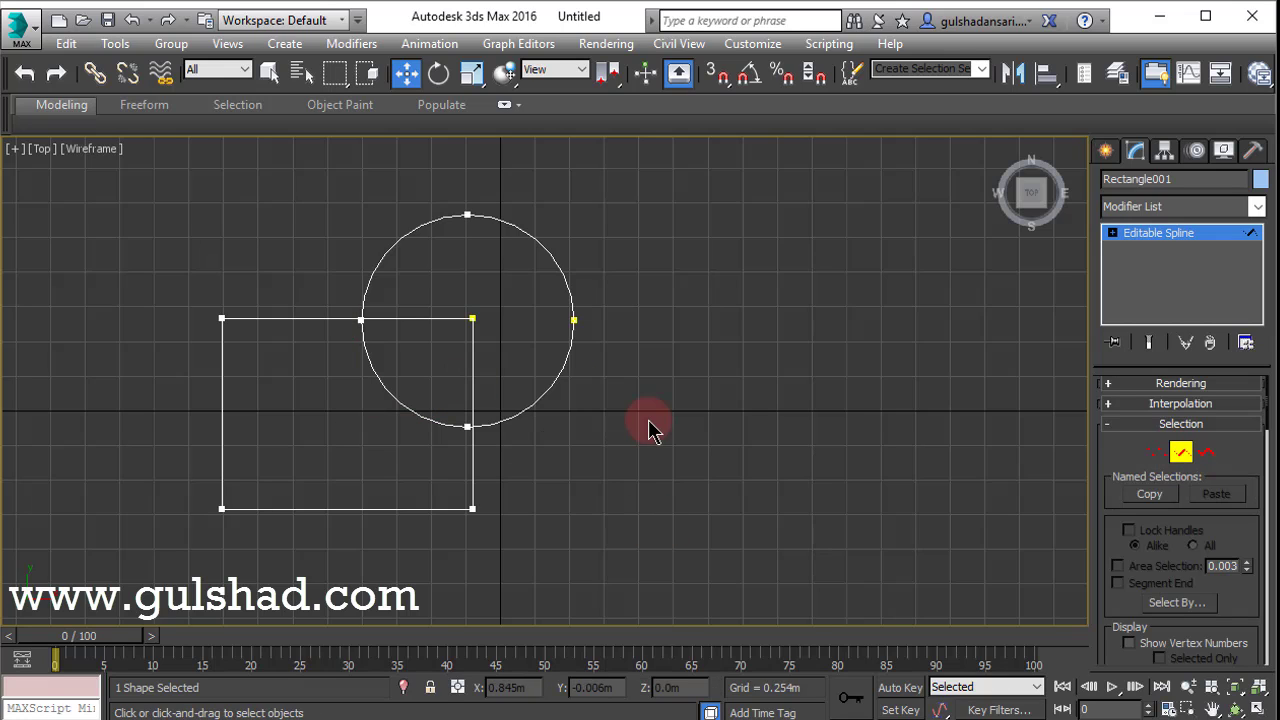
{"action": "left_click", "coordinate": [561, 369]}
{"action": "left_click_drag", "start_coordinate": [686, 231], "coordinate": [416, 336]}
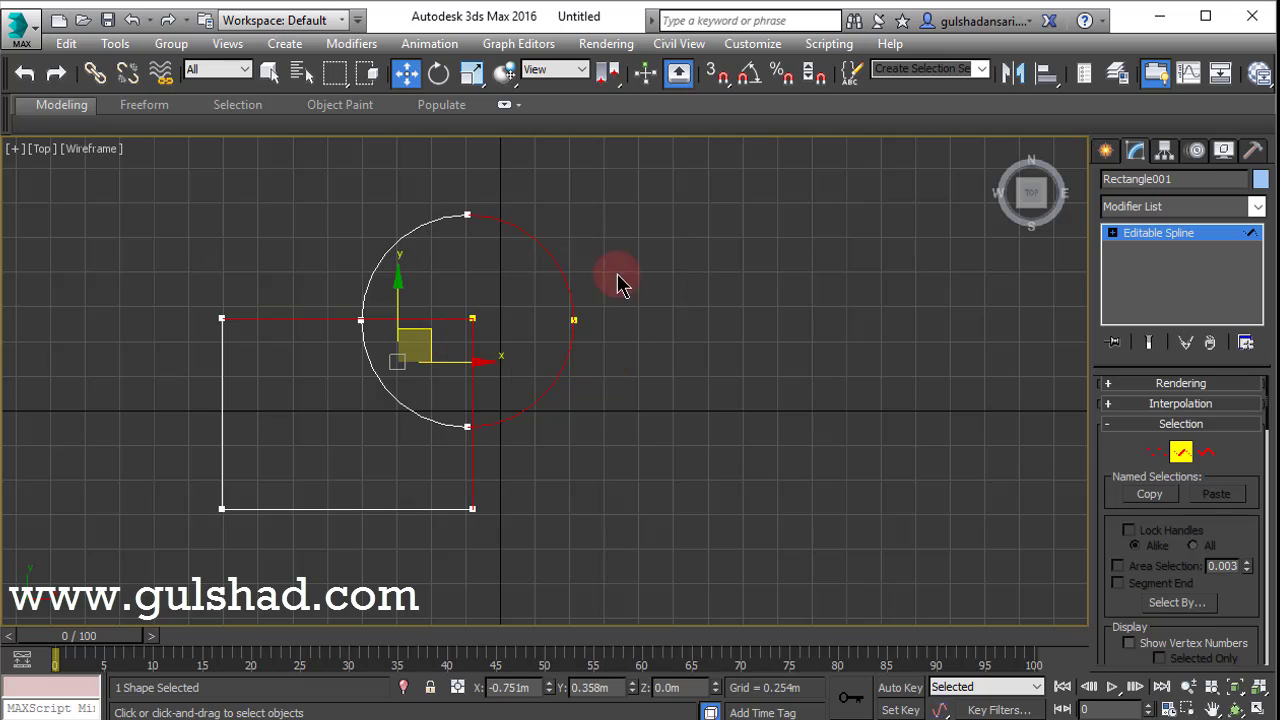
{"action": "left_click", "coordinate": [738, 209]}
{"action": "left_click_drag", "start_coordinate": [693, 266], "coordinate": [563, 425]}
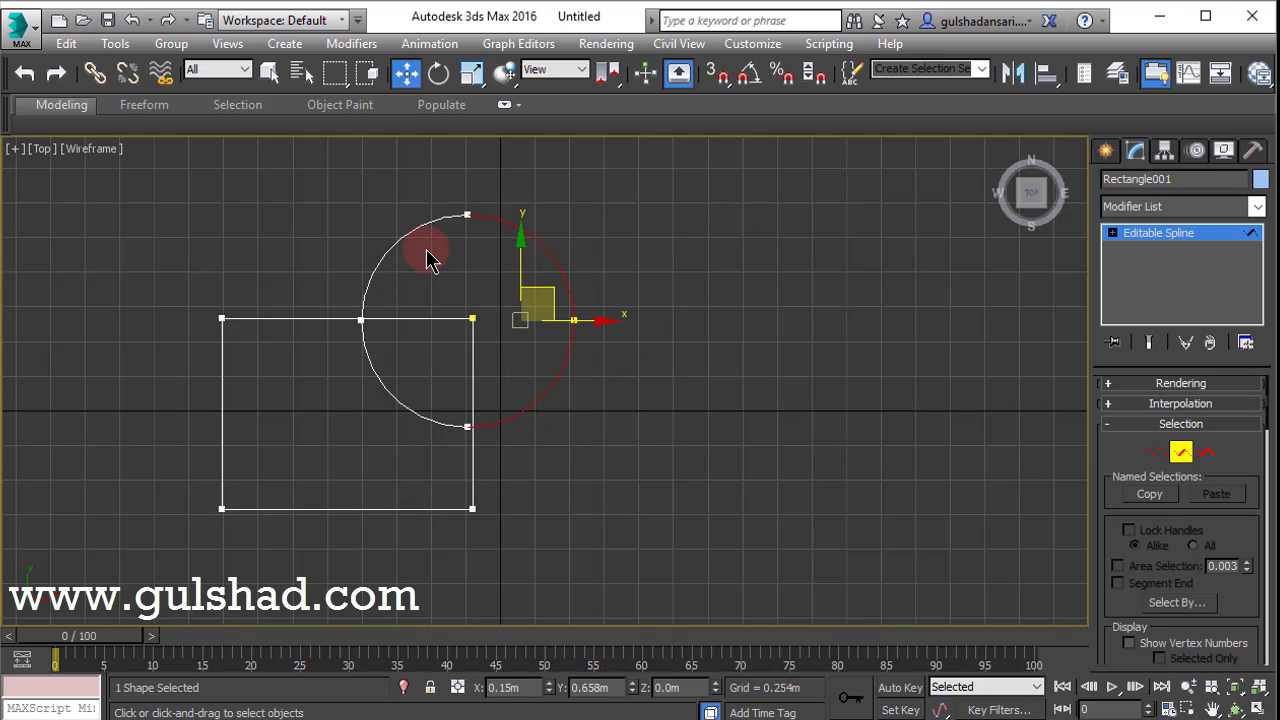
{"action": "left_click", "coordinate": [368, 282], "text": "ctrl"}
{"action": "left_click", "coordinate": [383, 388], "text": "ctrl"}
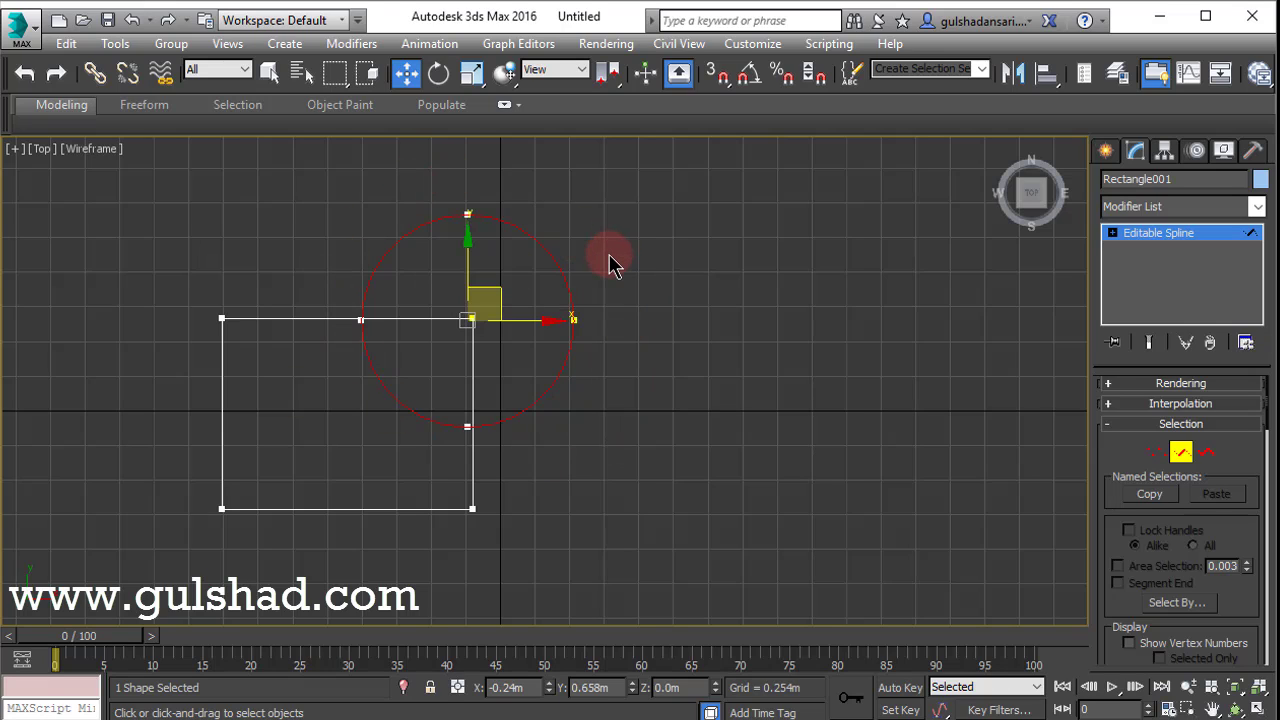
Widen the command panel so its rollouts are laid out in two columns
{"action": "left_click_drag", "start_coordinate": [1246, 531], "coordinate": [1192, 148]}
{"action": "left_click_drag", "start_coordinate": [1226, 509], "coordinate": [1228, 143]}
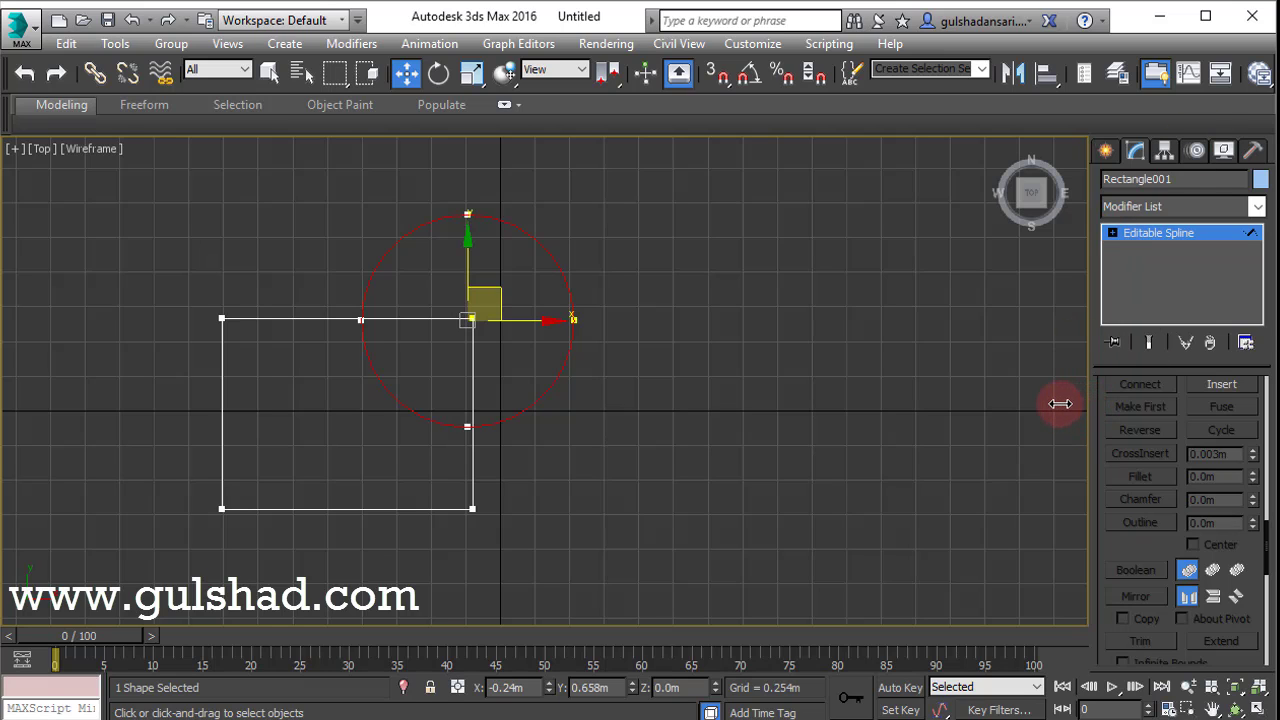
{"action": "left_click_drag", "start_coordinate": [1060, 403], "coordinate": [1042, 403]}
Detach the selected circle segments from the rectangle as a separate shape named Shape002
{"action": "left_click_drag", "start_coordinate": [1127, 446], "coordinate": [1128, 188]}
{"action": "left_click", "coordinate": [1125, 630]}
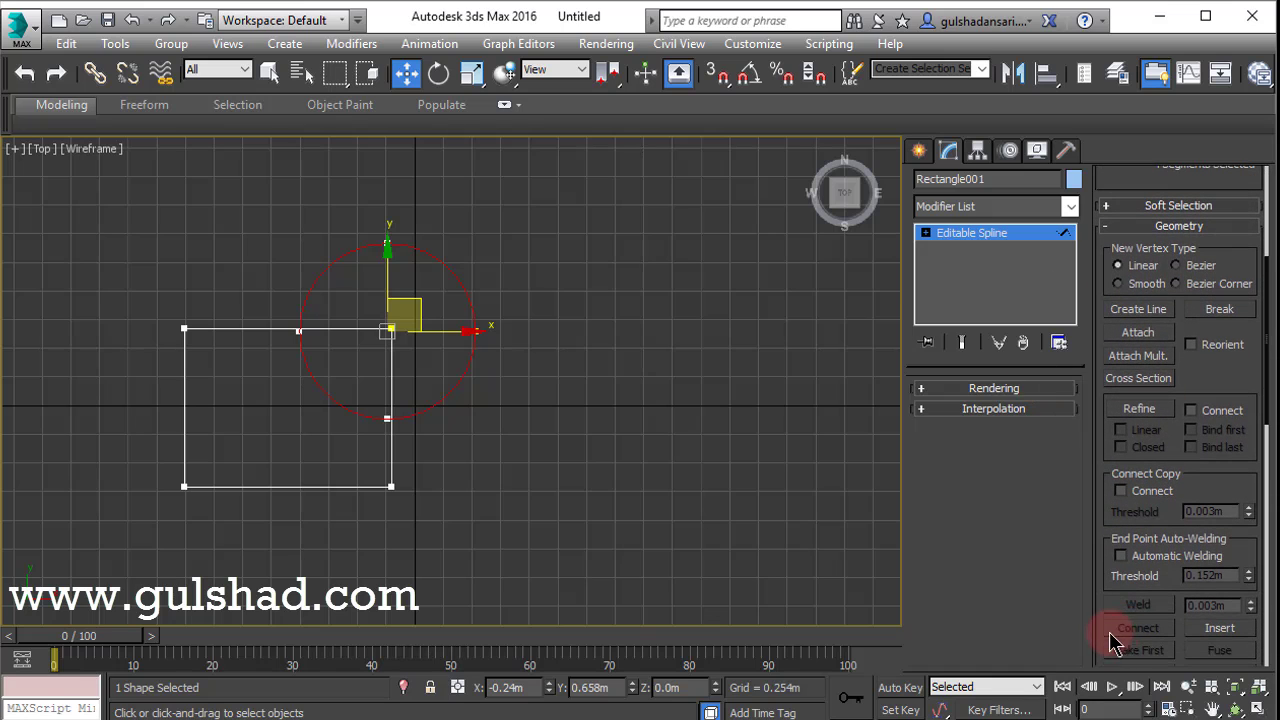
{"action": "scroll", "coordinate": [1135, 578], "scroll_direction": "down", "scroll_amount": 6}
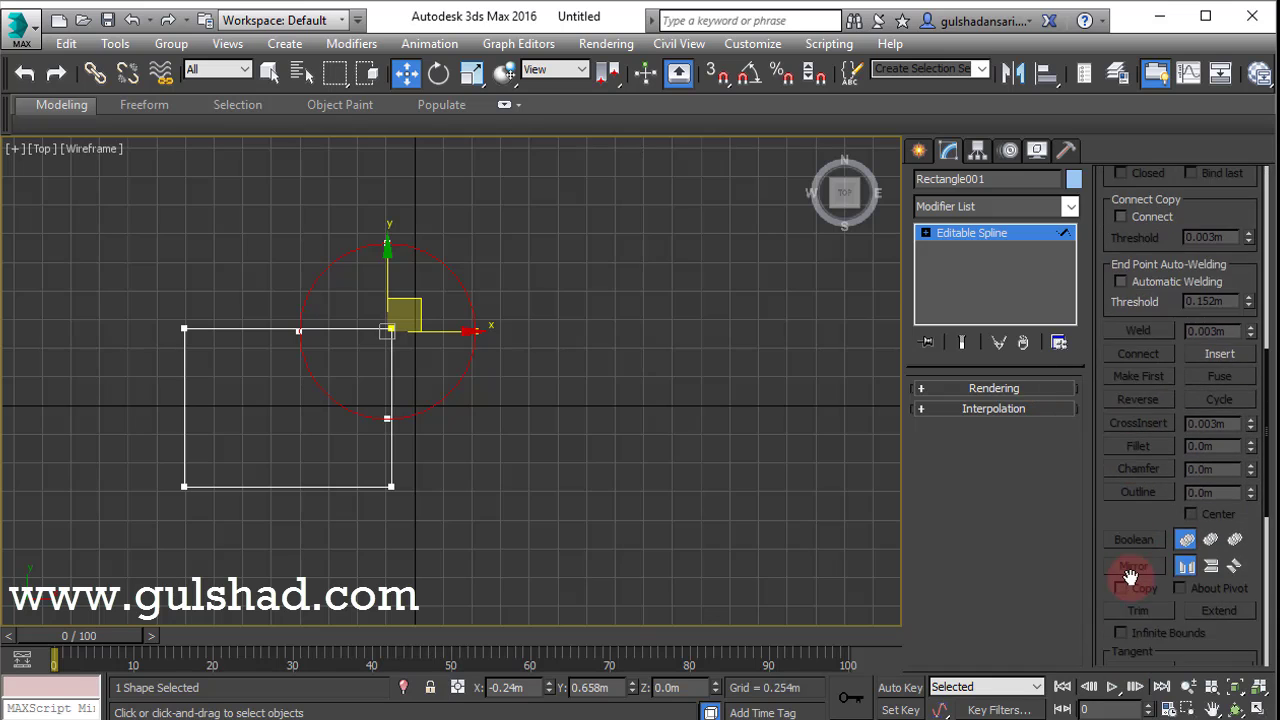
{"action": "scroll", "coordinate": [1130, 580], "scroll_direction": "down", "scroll_amount": 6}
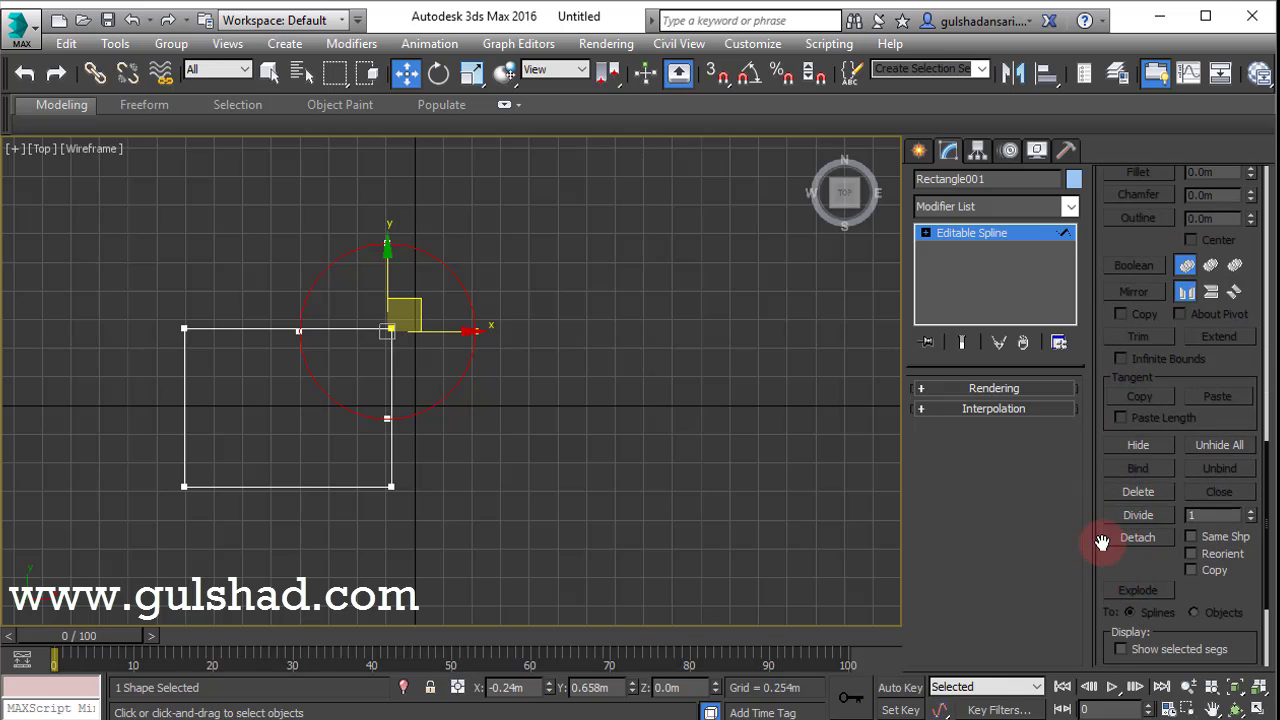
{"action": "left_click", "coordinate": [1136, 545]}
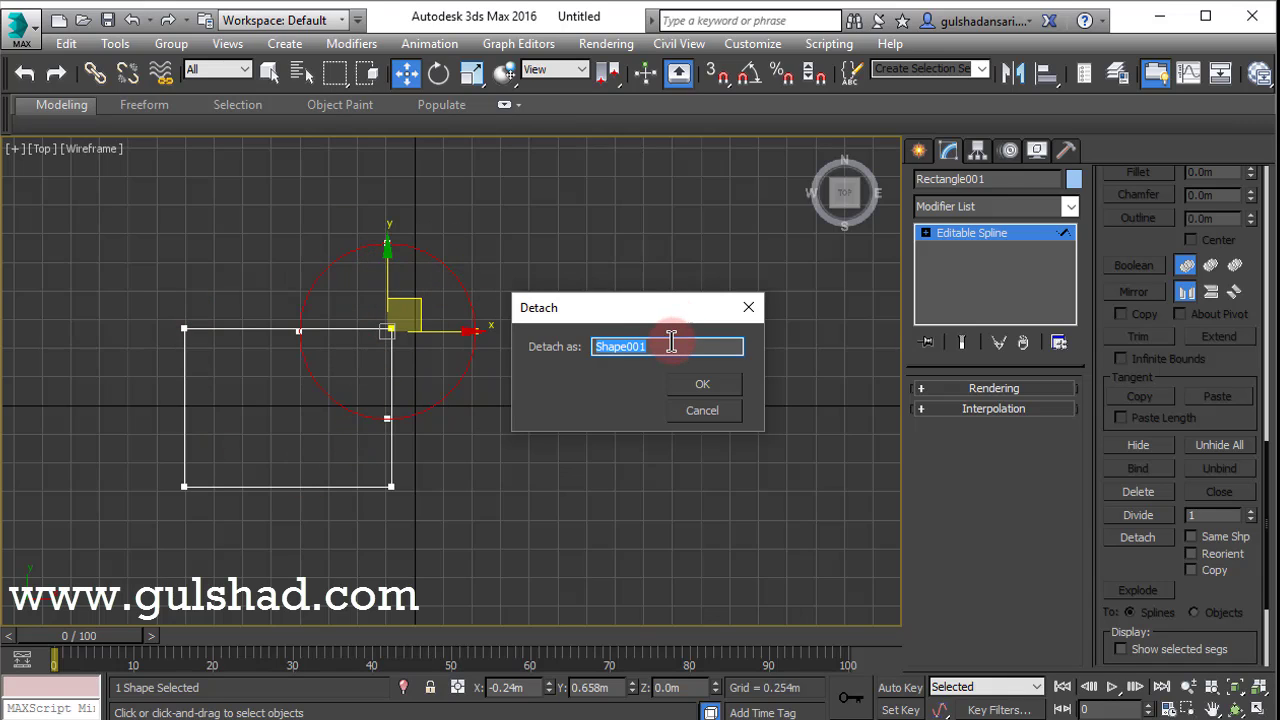
{"action": "left_click_drag", "start_coordinate": [684, 344], "coordinate": [570, 347]}
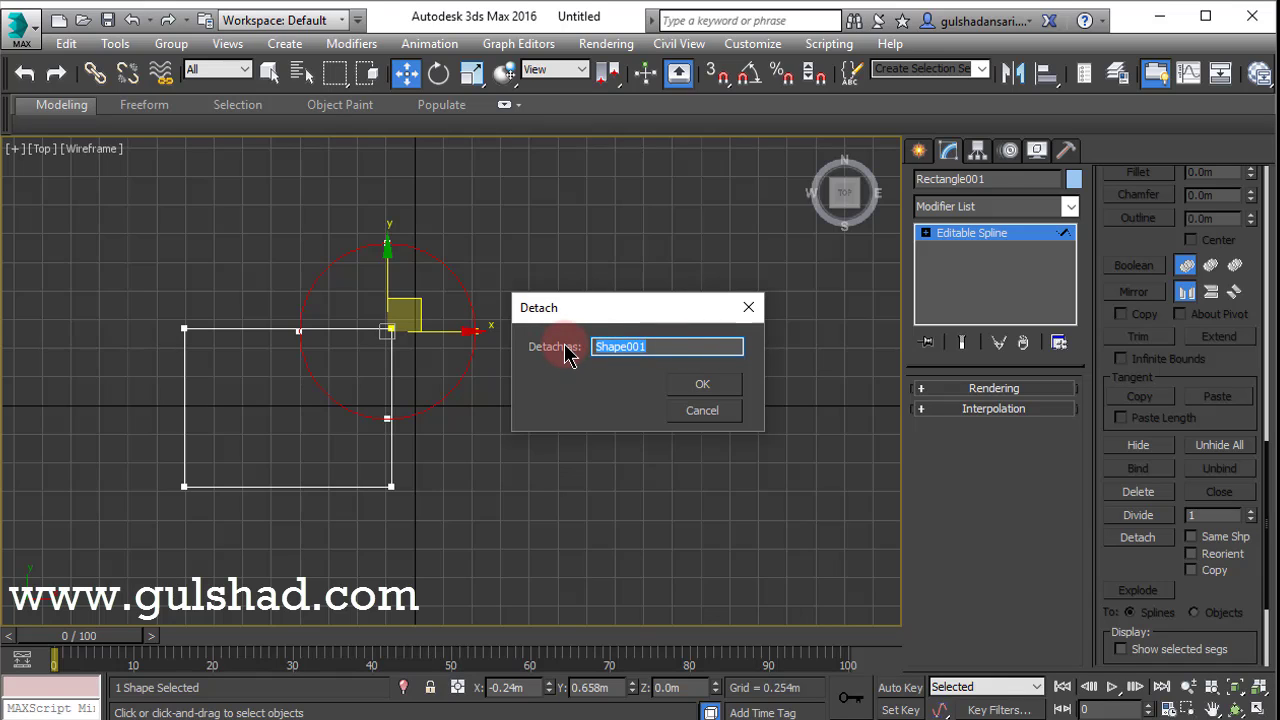
{"action": "left_click", "coordinate": [654, 345]}
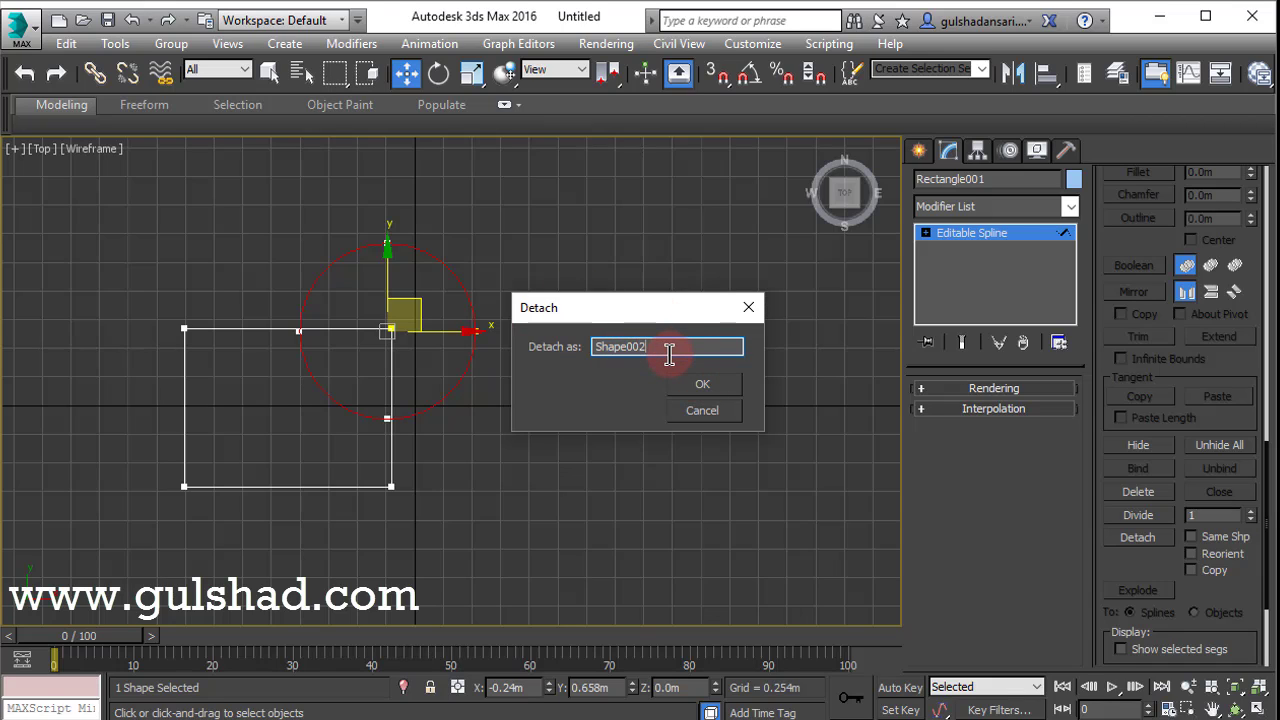
{"action": "left_click", "coordinate": [722, 390]}
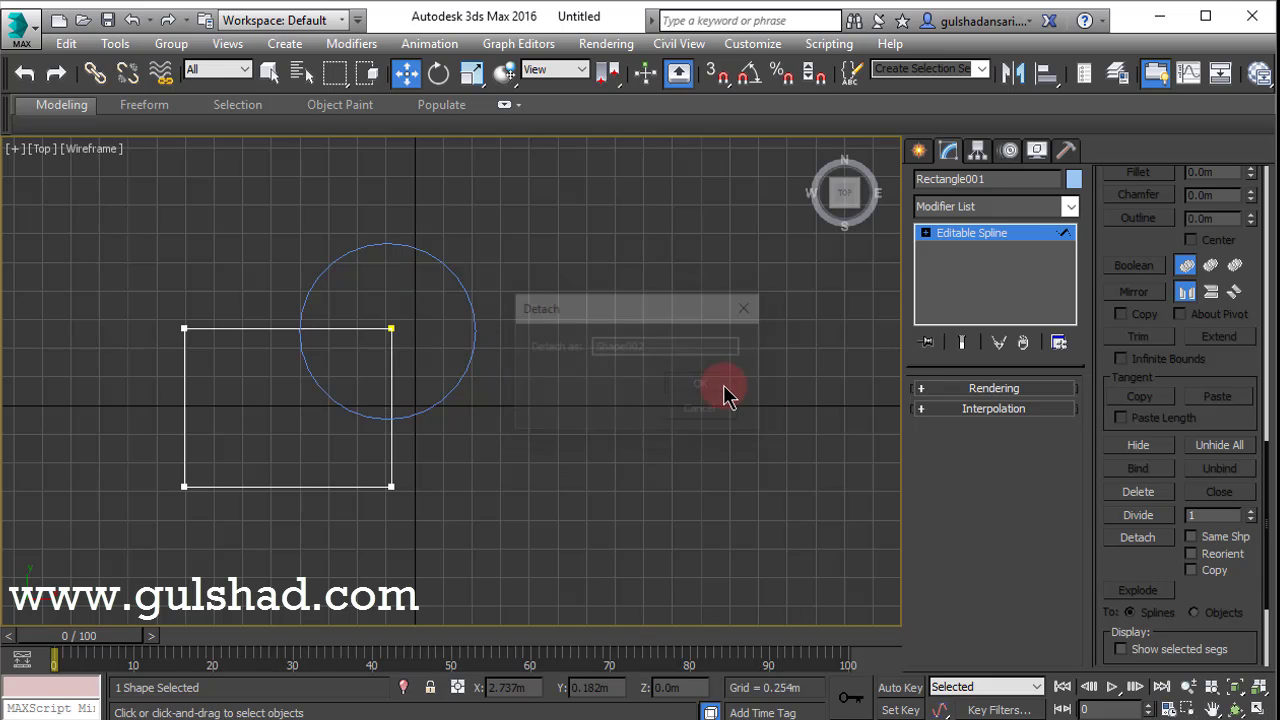
Leave Segment level on the rectangle's editable spline and return to whole-object selection
{"action": "right_click", "coordinate": [650, 372]}
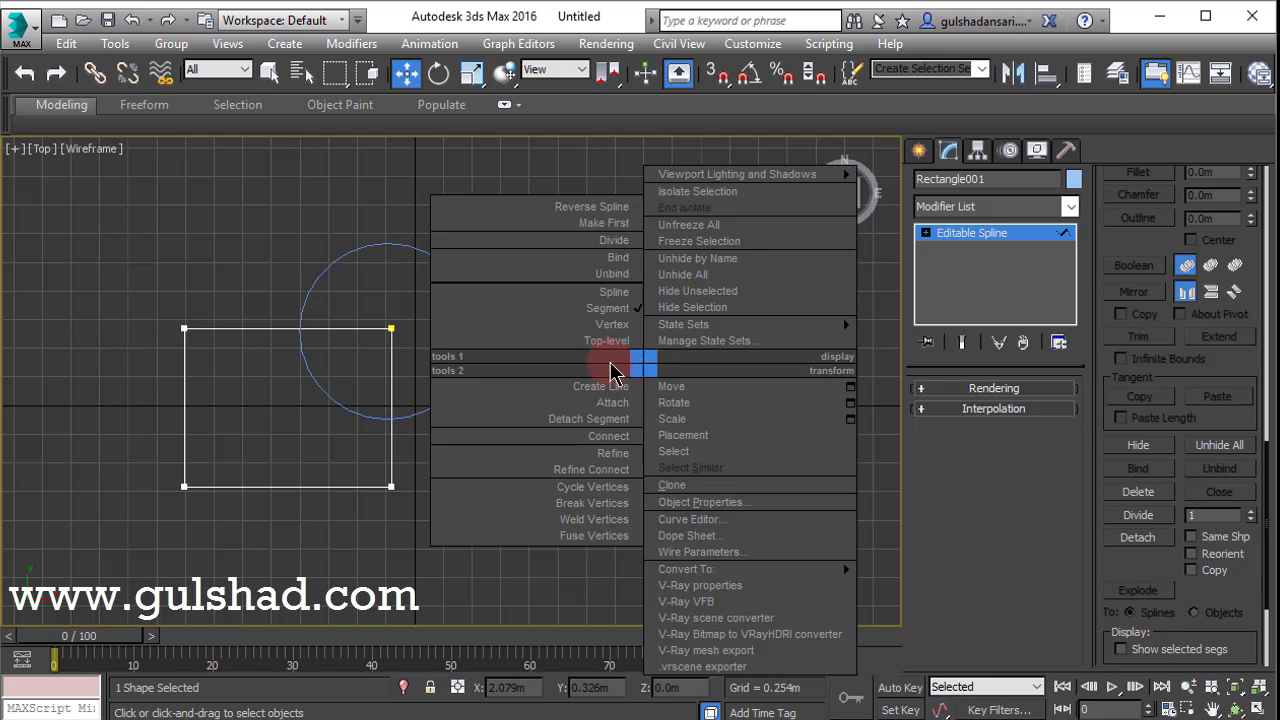
{"action": "left_click", "coordinate": [405, 515]}
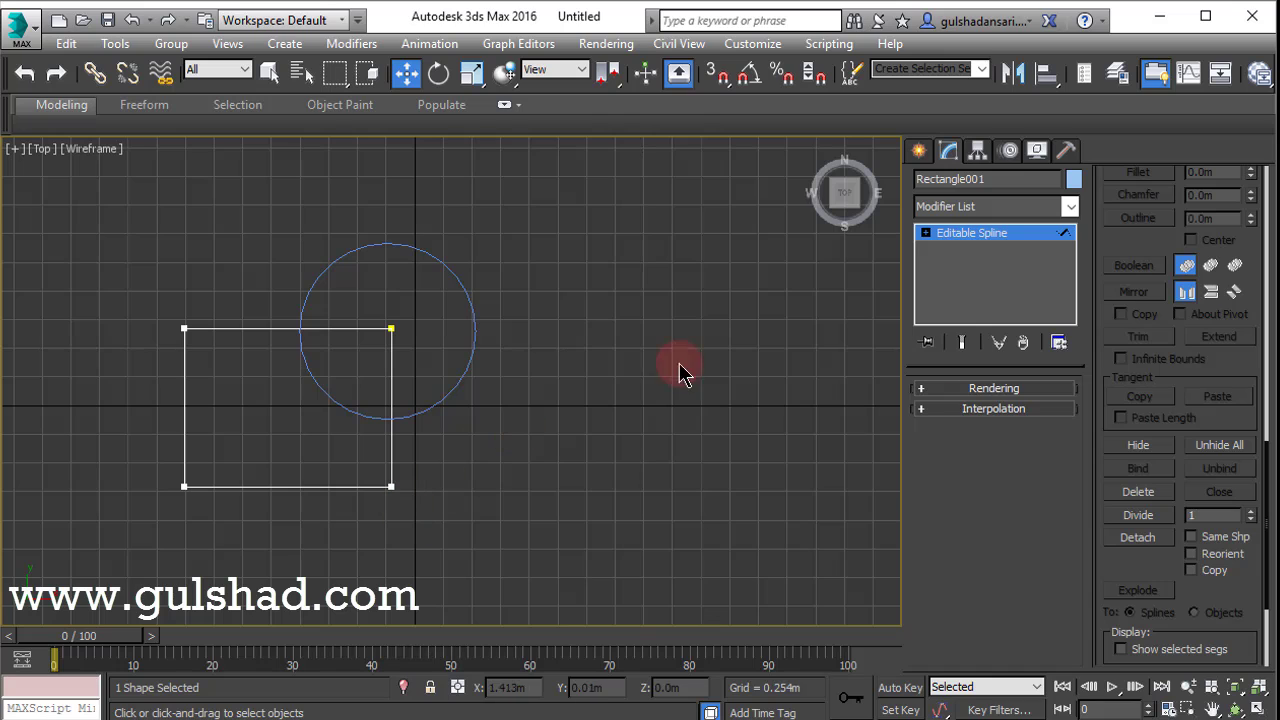
{"action": "mouse_move", "coordinate": [609, 358]}
{"action": "left_mouse_down"}
{"action": "mouse_move", "coordinate": [630, 463]}
{"action": "mouse_move", "coordinate": [586, 393]}
{"action": "left_mouse_up"}
{"action": "middle_click_drag", "start_coordinate": [466, 411], "coordinate": [542, 409]}
{"action": "left_click_drag", "start_coordinate": [654, 409], "coordinate": [543, 322]}
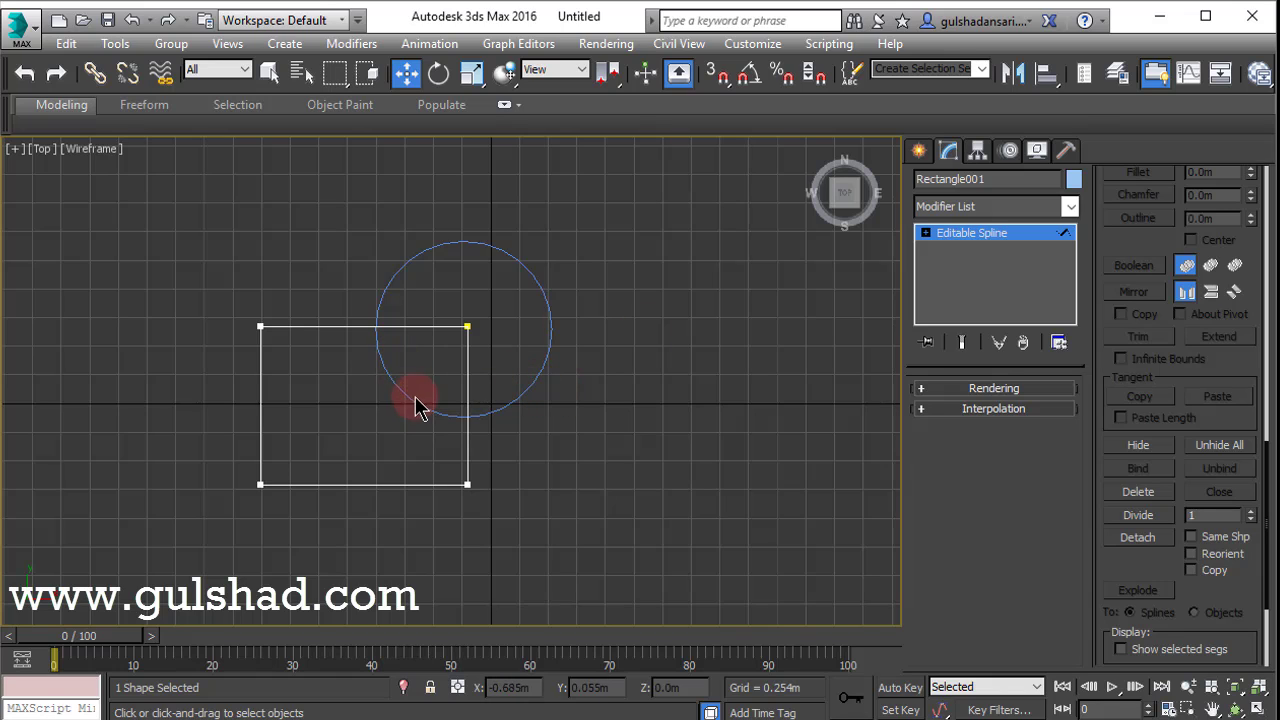
{"action": "left_click", "coordinate": [991, 240]}
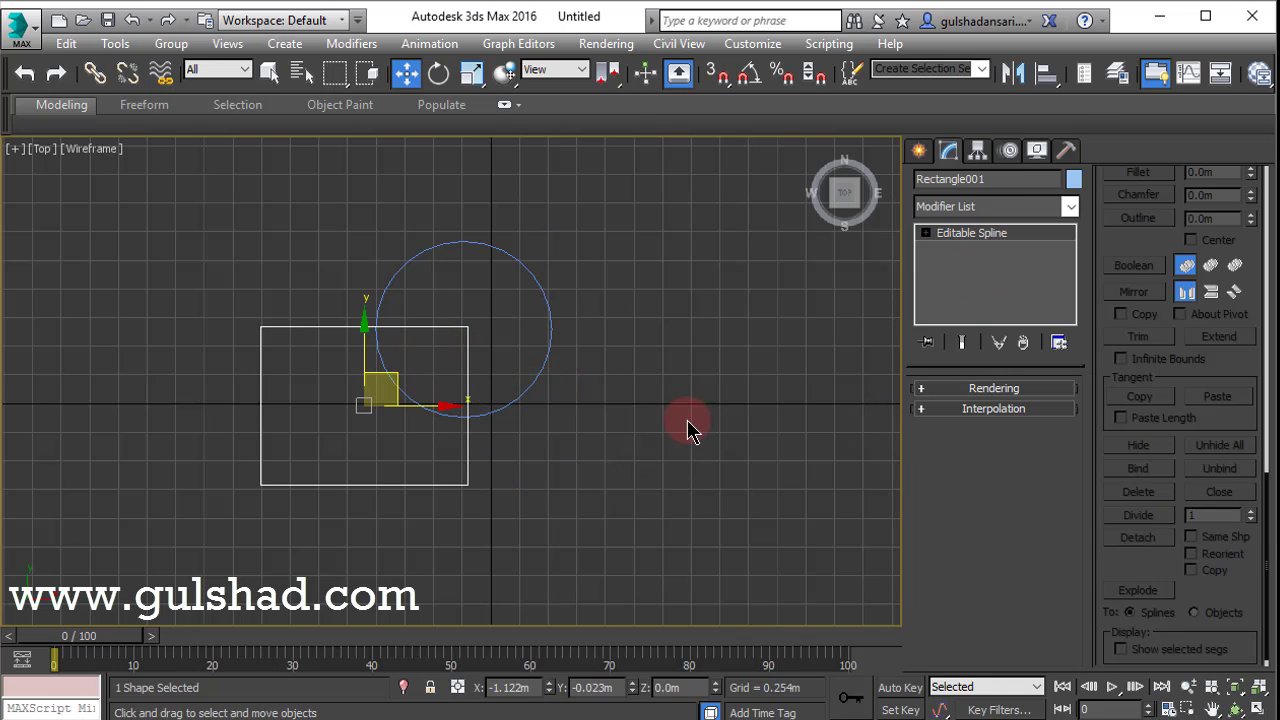
Move the detached circle to the right and the rectangle up and to the left in the Top view, and deselect them
{"action": "left_click", "coordinate": [530, 385]}
{"action": "left_click_drag", "start_coordinate": [400, 385], "coordinate": [648, 351]}
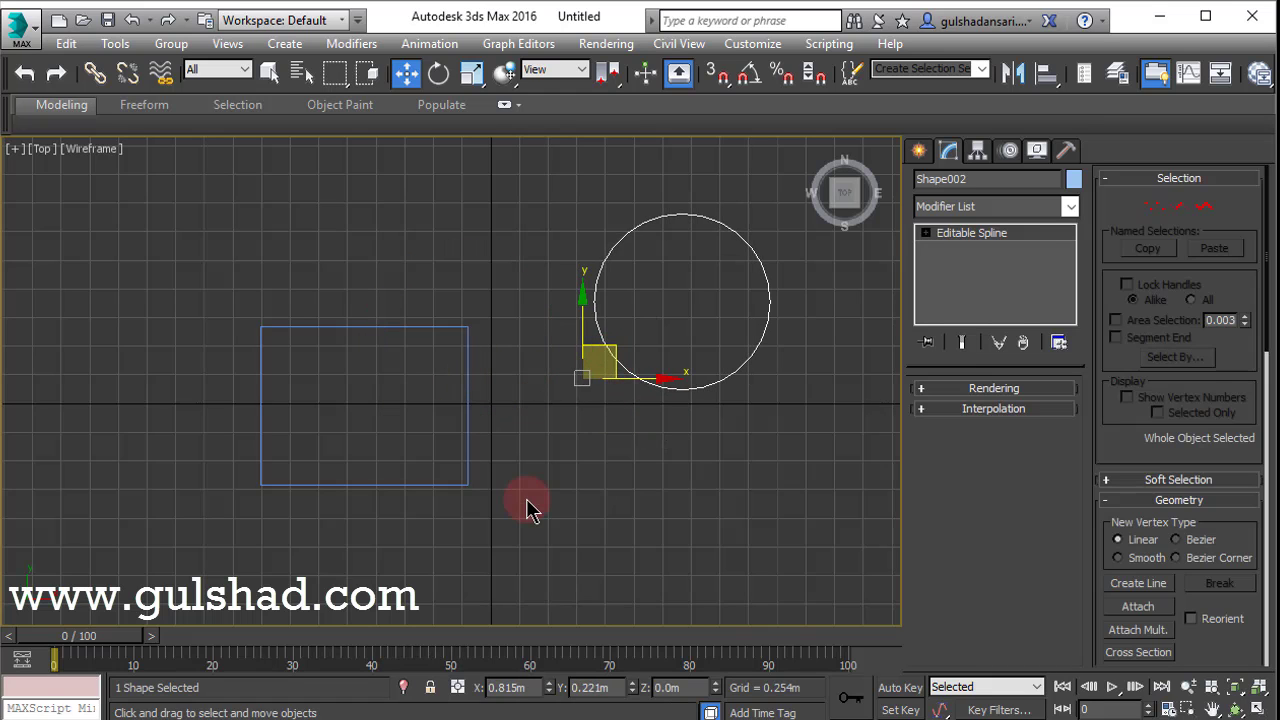
{"action": "left_click", "coordinate": [457, 471]}
{"action": "left_click", "coordinate": [372, 485]}
{"action": "left_click_drag", "start_coordinate": [397, 381], "coordinate": [320, 274]}
{"action": "left_click", "coordinate": [509, 389]}
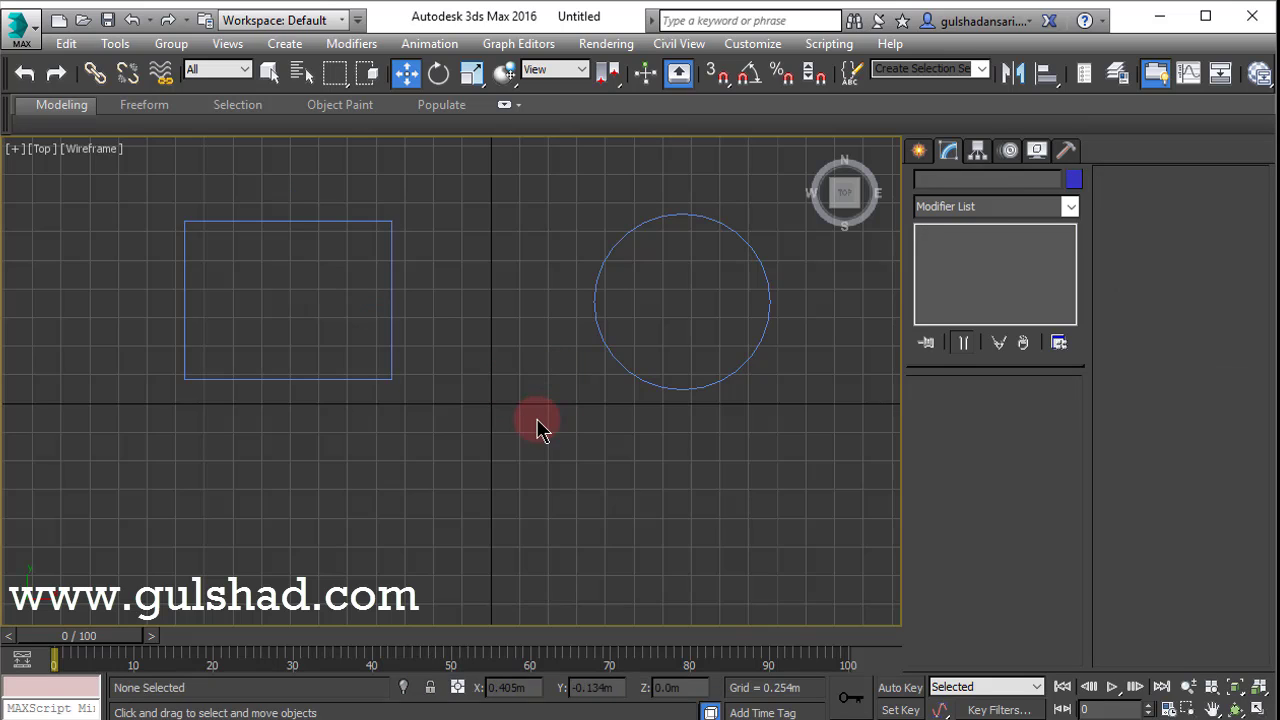
Draw a closed, irregular straight-sided Line shape with a notch above and below, placed under the rectangle and circle
{"action": "middle_click_drag", "start_coordinate": [537, 426], "coordinate": [531, 363]}
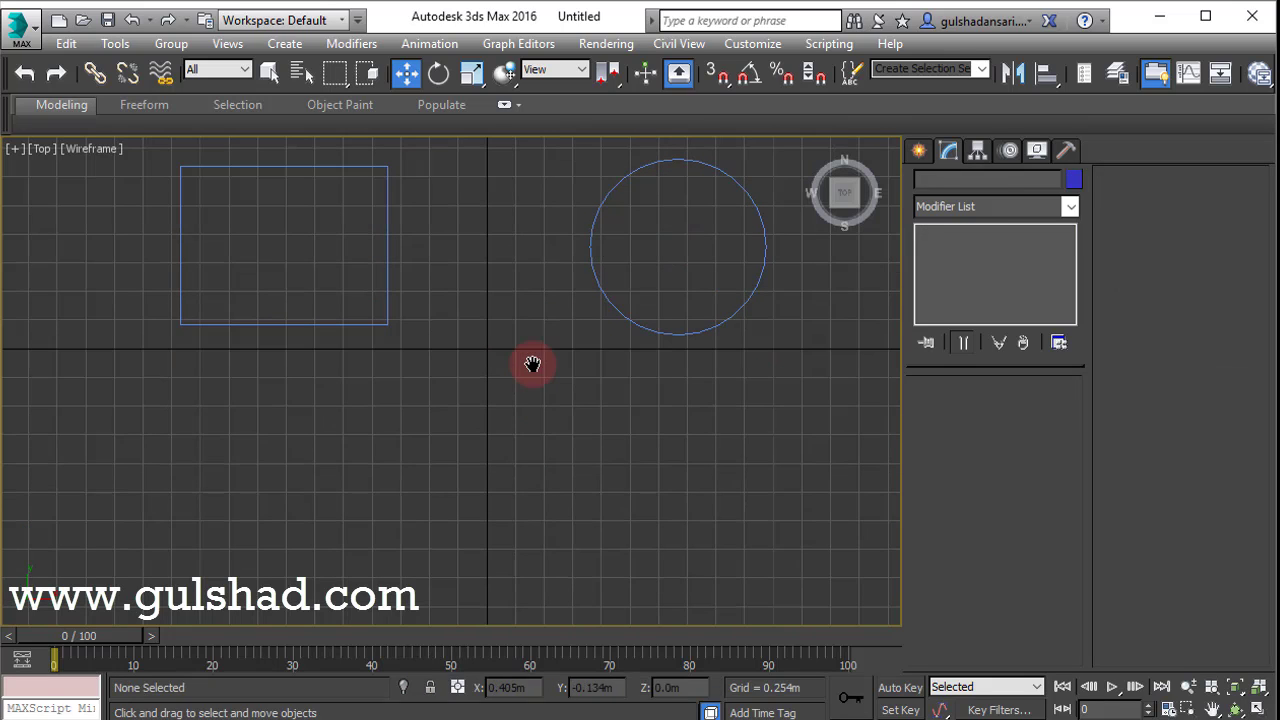
{"action": "left_click", "coordinate": [918, 150]}
{"action": "left_click", "coordinate": [955, 297]}
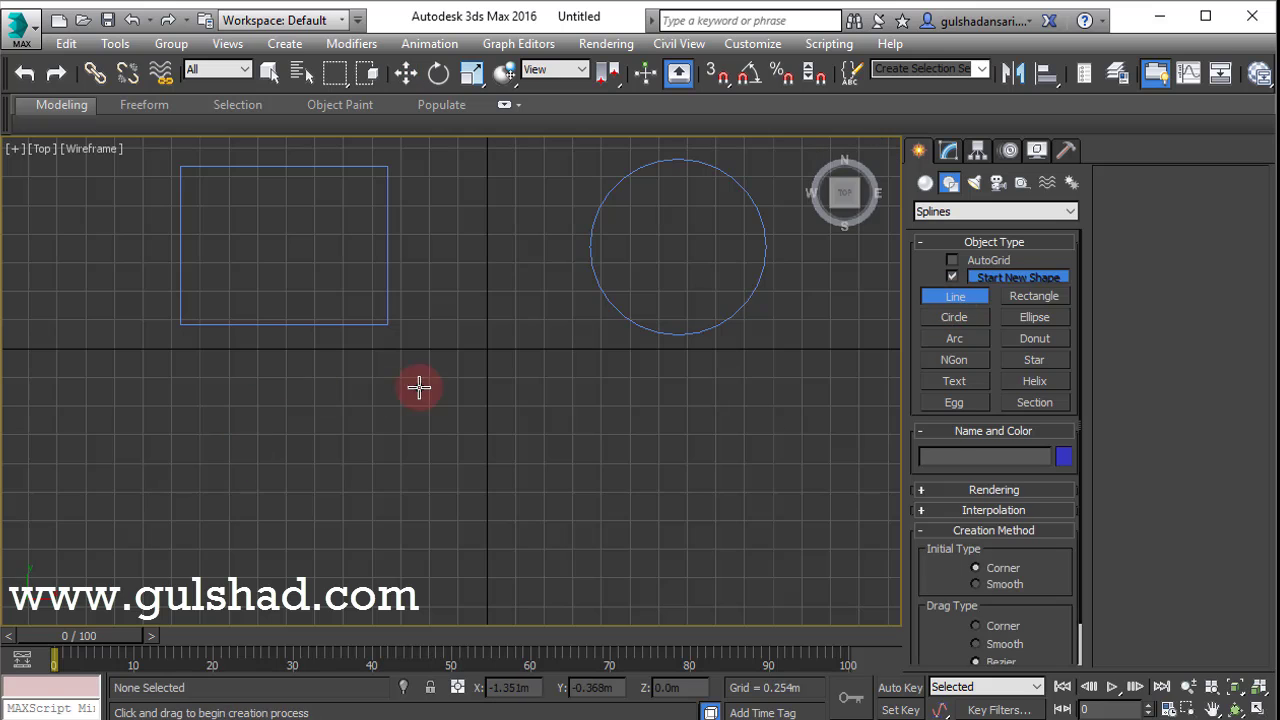
{"action": "left_click_drag", "start_coordinate": [431, 382], "coordinate": [201, 481]}
{"action": "left_click", "coordinate": [201, 481]}
{"action": "left_click", "coordinate": [195, 580]}
{"action": "left_click", "coordinate": [608, 597]}
{"action": "left_click", "coordinate": [447, 516]}
{"action": "left_click", "coordinate": [714, 508]}
{"action": "left_click", "coordinate": [637, 421]}
{"action": "left_click", "coordinate": [510, 471]}
{"action": "left_click", "coordinate": [431, 382]}
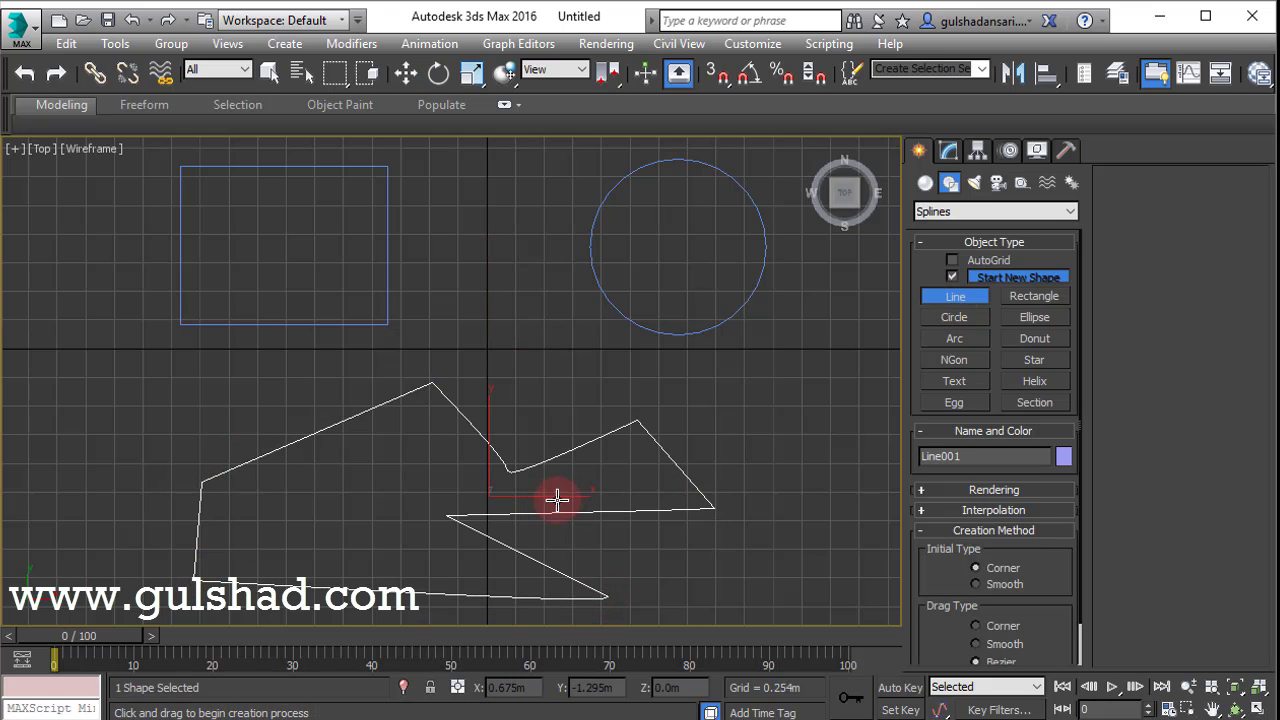
{"action": "middle_click_drag", "start_coordinate": [557, 500], "coordinate": [563, 443]}
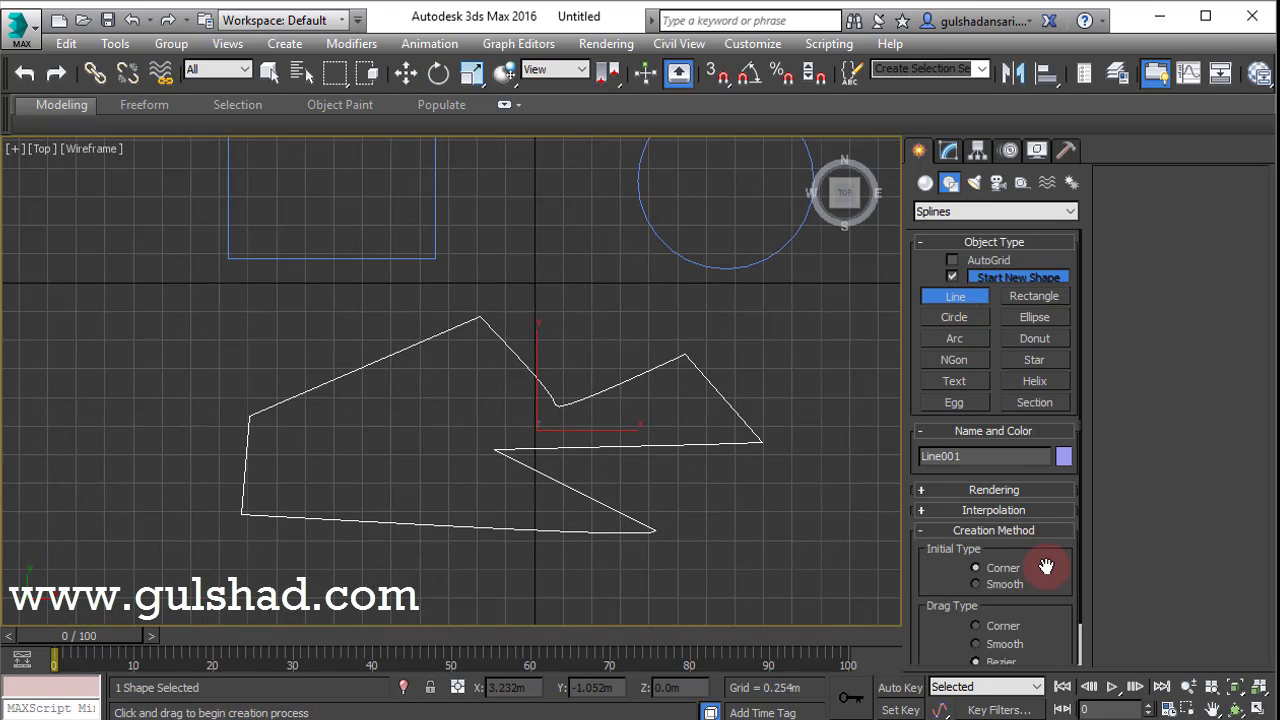
Try to use Break on the line's two segments that meet at its upper notch, working at Segment level
{"action": "left_click", "coordinate": [948, 150]}
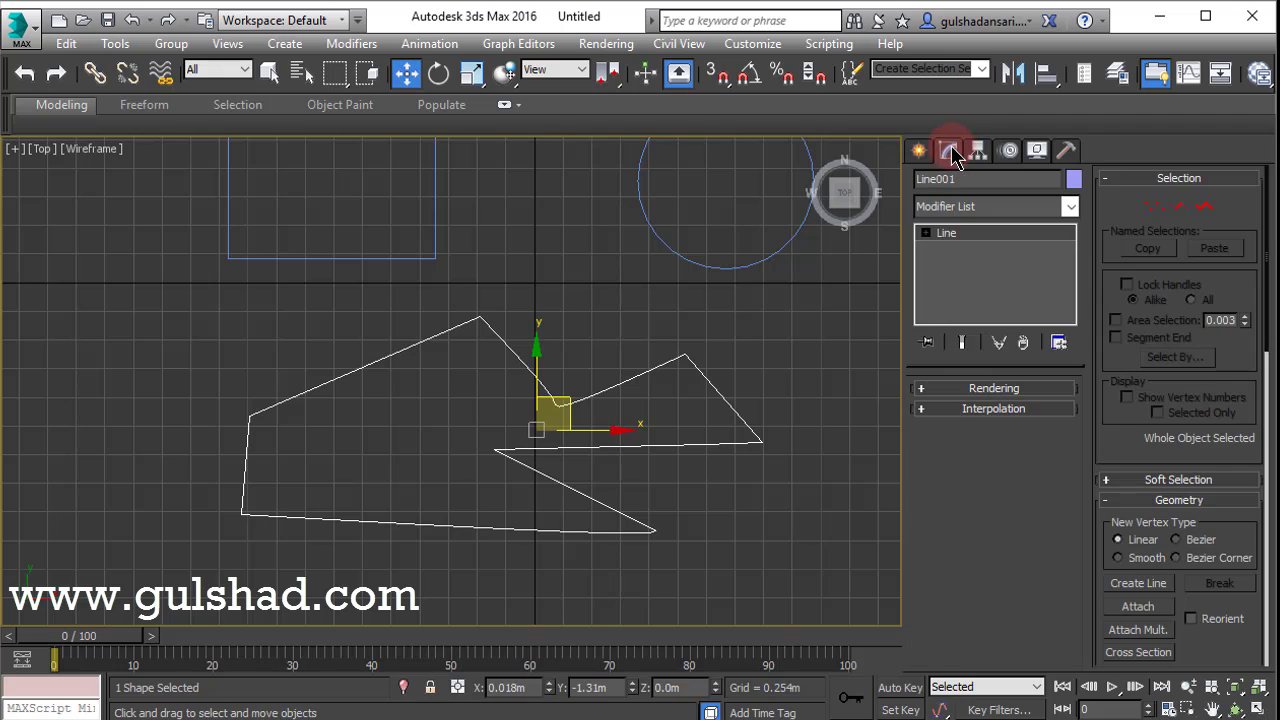
{"action": "left_click", "coordinate": [1178, 212]}
{"action": "left_click_drag", "start_coordinate": [810, 338], "coordinate": [643, 472]}
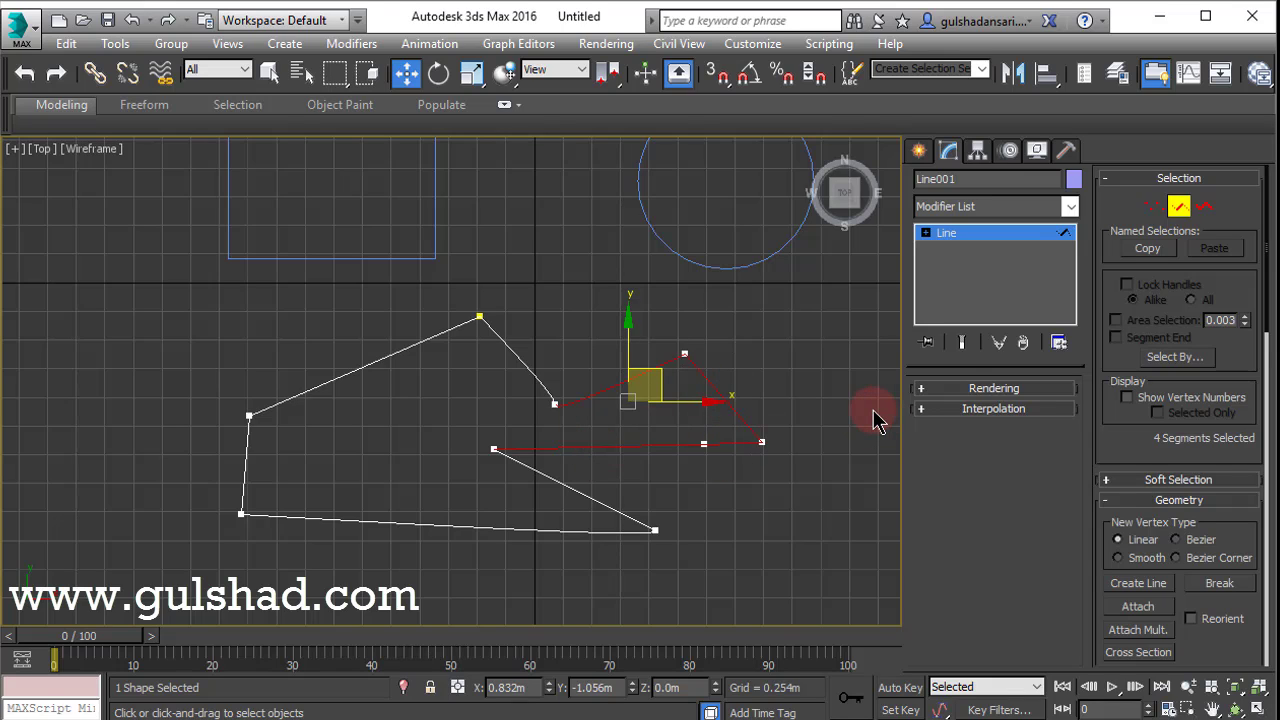
{"action": "middle_click_drag", "start_coordinate": [629, 437], "coordinate": [557, 425]}
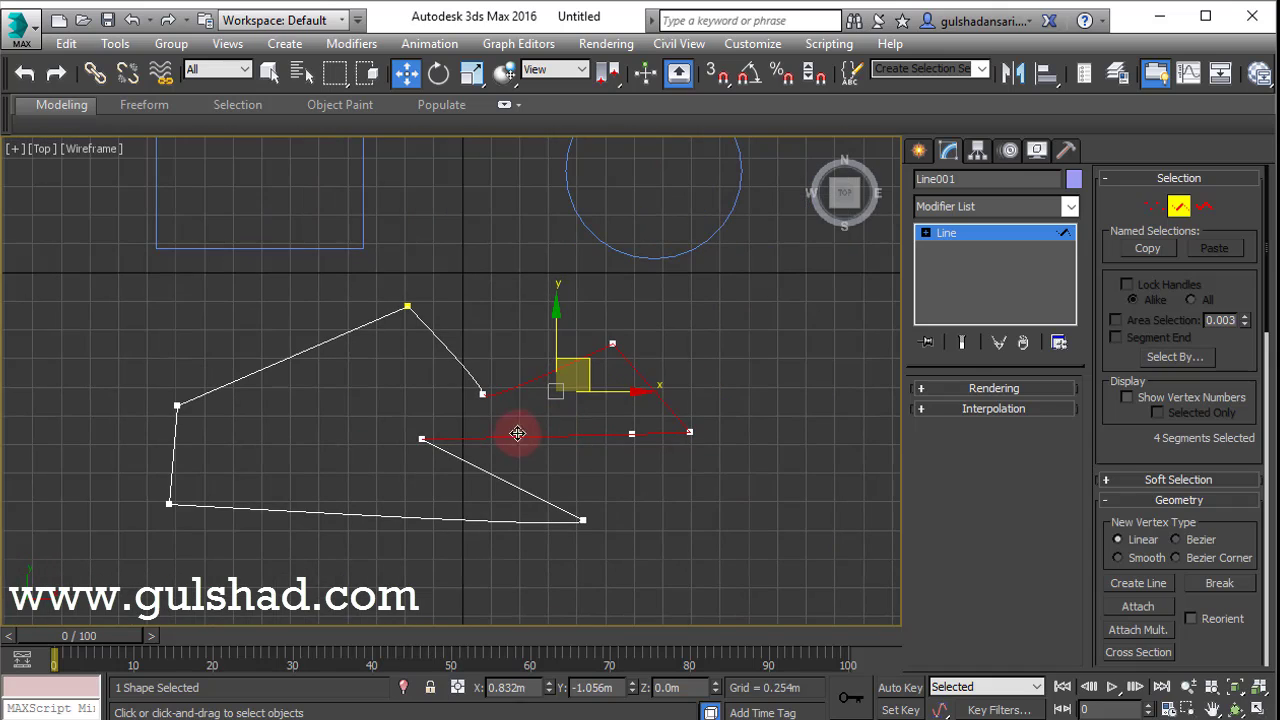
{"action": "left_click", "coordinate": [464, 390]}
{"action": "left_click_drag", "start_coordinate": [500, 422], "coordinate": [494, 417]}
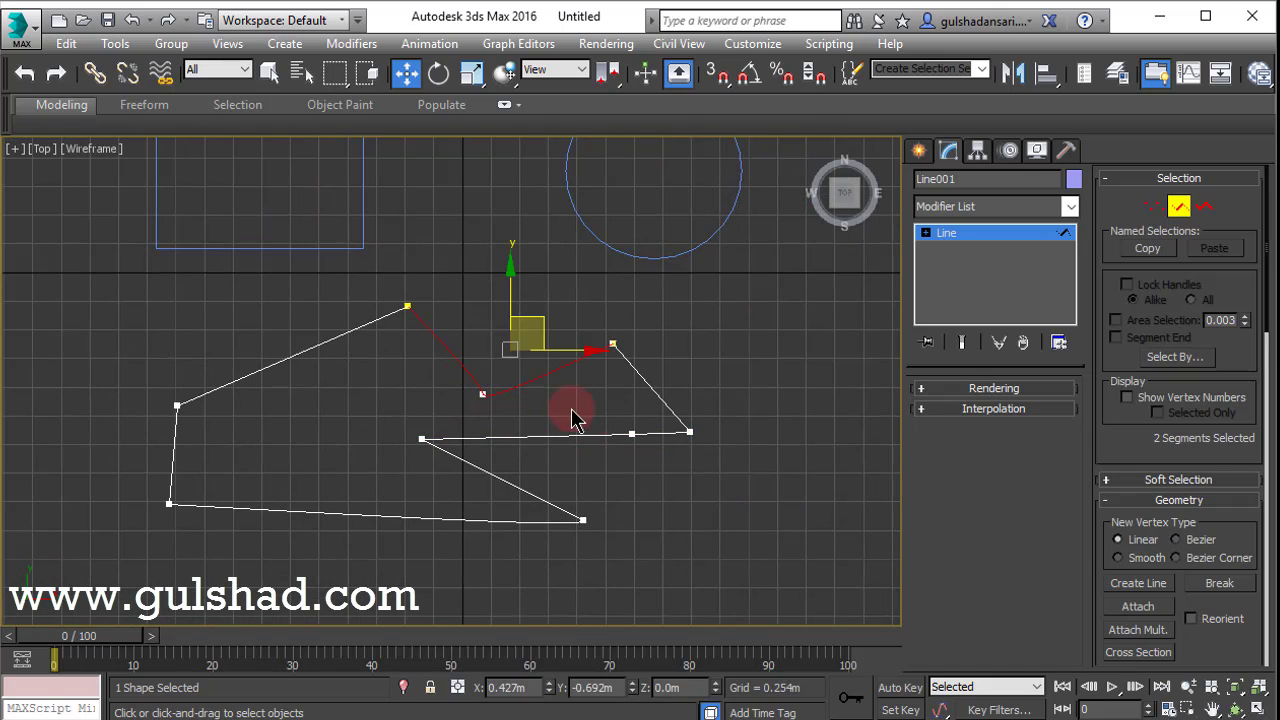
{"action": "left_click", "coordinate": [1226, 590]}
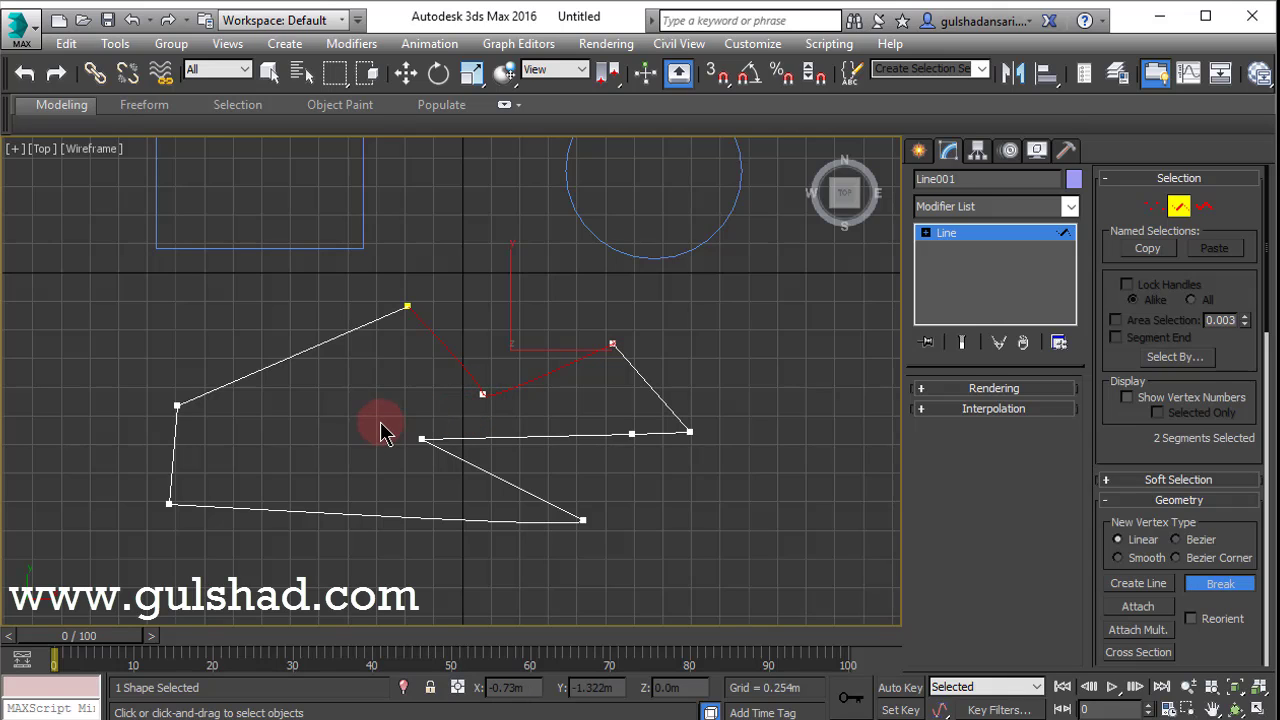
Break the line at its upper notch vertex and at its lower inner notch vertex, working at Vertex level
{"action": "left_click", "coordinate": [1155, 207]}
{"action": "left_click_drag", "start_coordinate": [450, 372], "coordinate": [505, 415]}
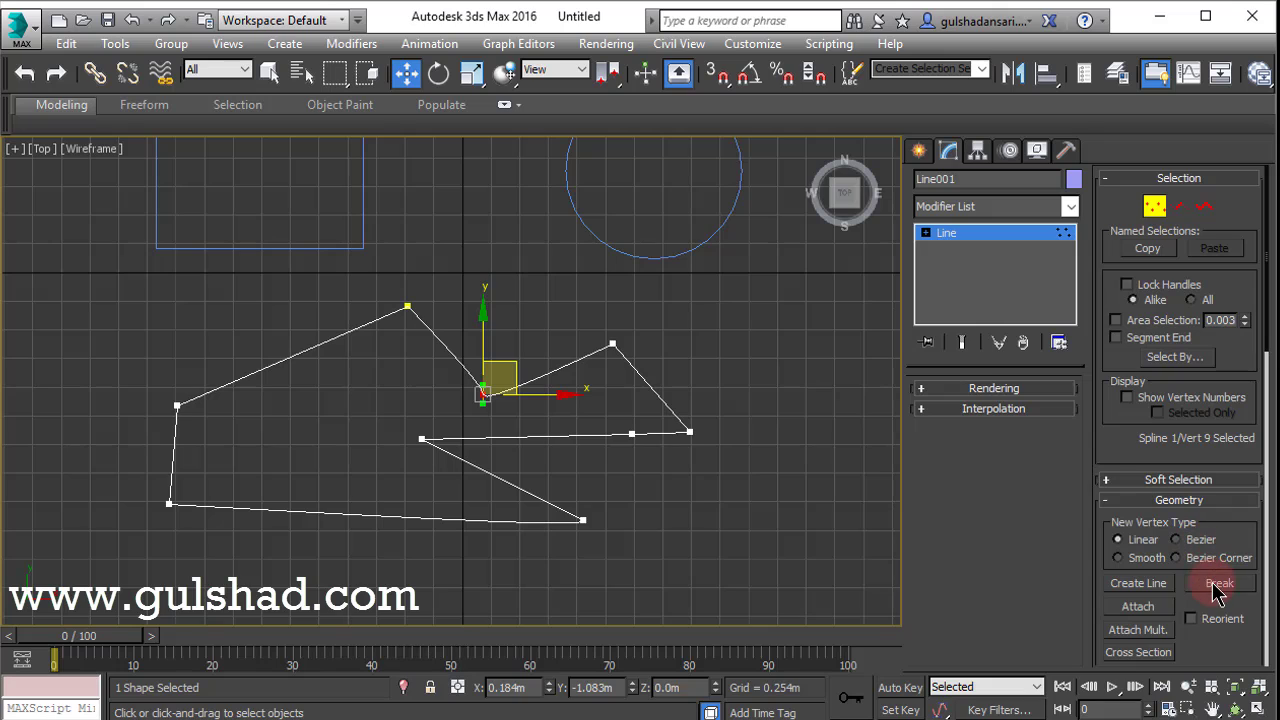
{"action": "left_click_drag", "start_coordinate": [400, 420], "coordinate": [500, 492]}
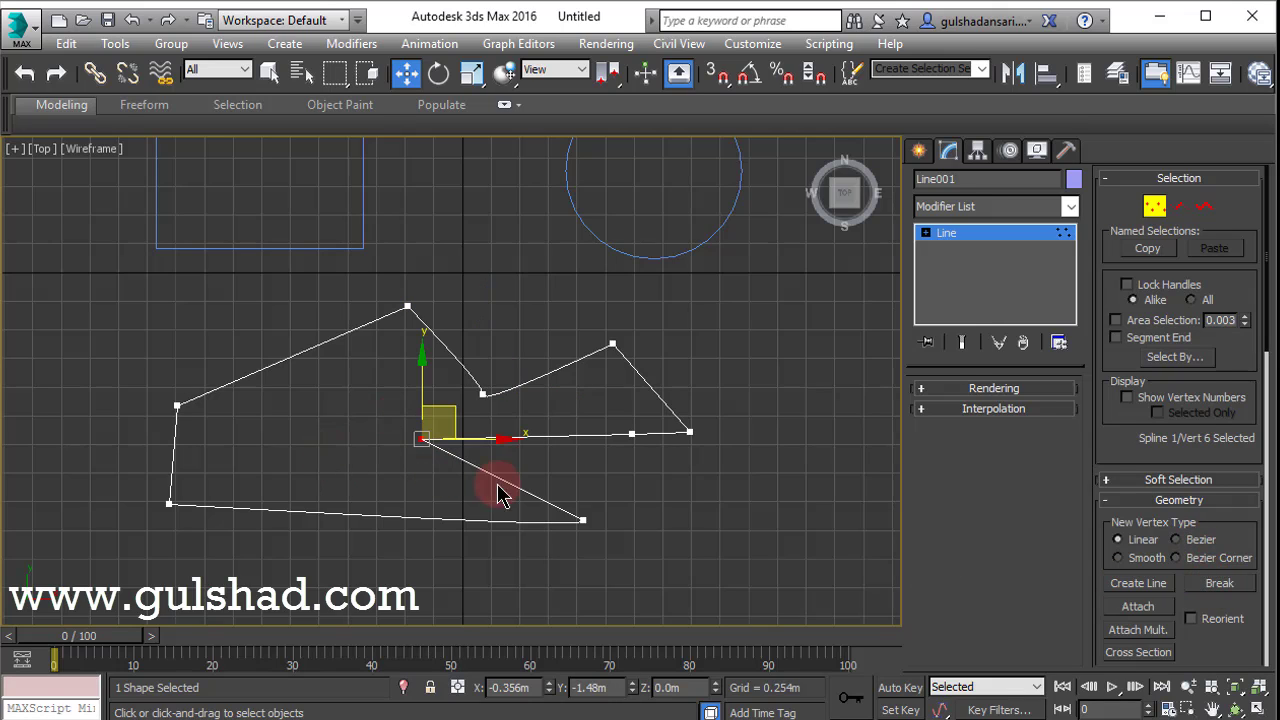
{"action": "left_click", "coordinate": [1224, 588]}
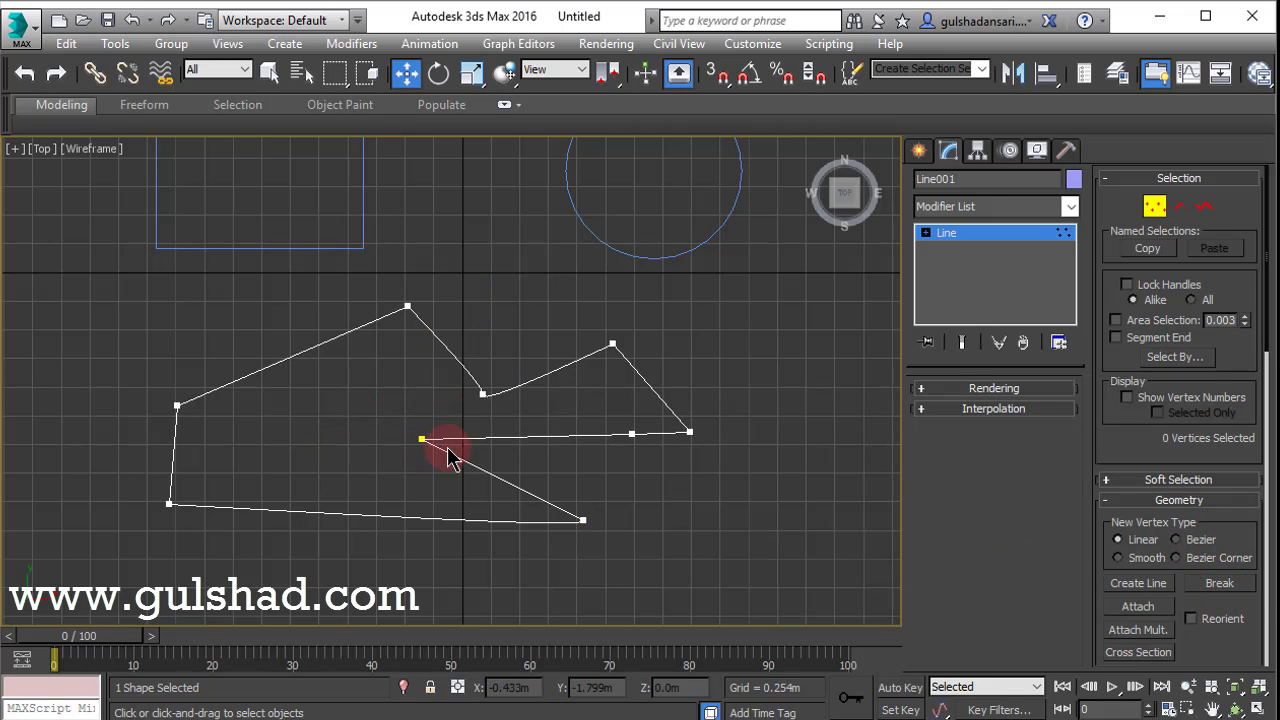
Select the four segments between the two broken vertices, move them right along X away from the line, and deselect them
{"action": "left_click", "coordinate": [1179, 206]}
{"action": "left_click_drag", "start_coordinate": [766, 318], "coordinate": [594, 466]}
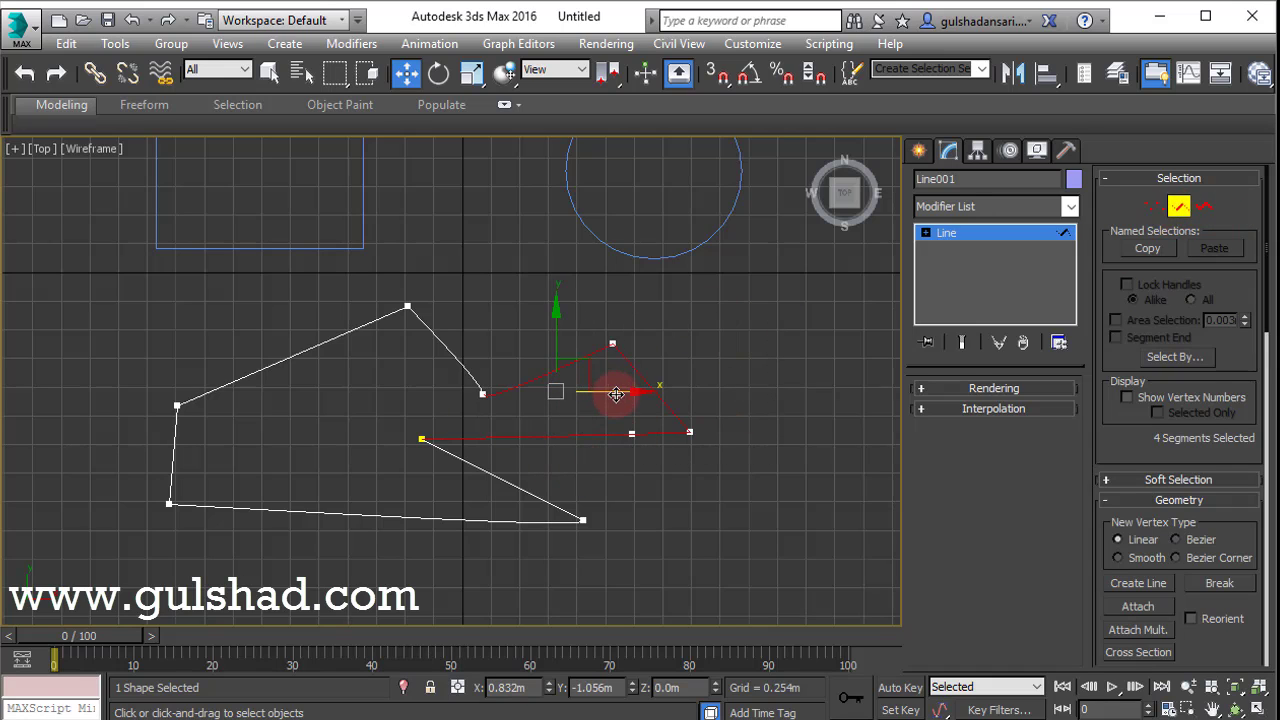
{"action": "left_click_drag", "start_coordinate": [616, 394], "coordinate": [721, 392]}
{"action": "left_click", "coordinate": [723, 496]}
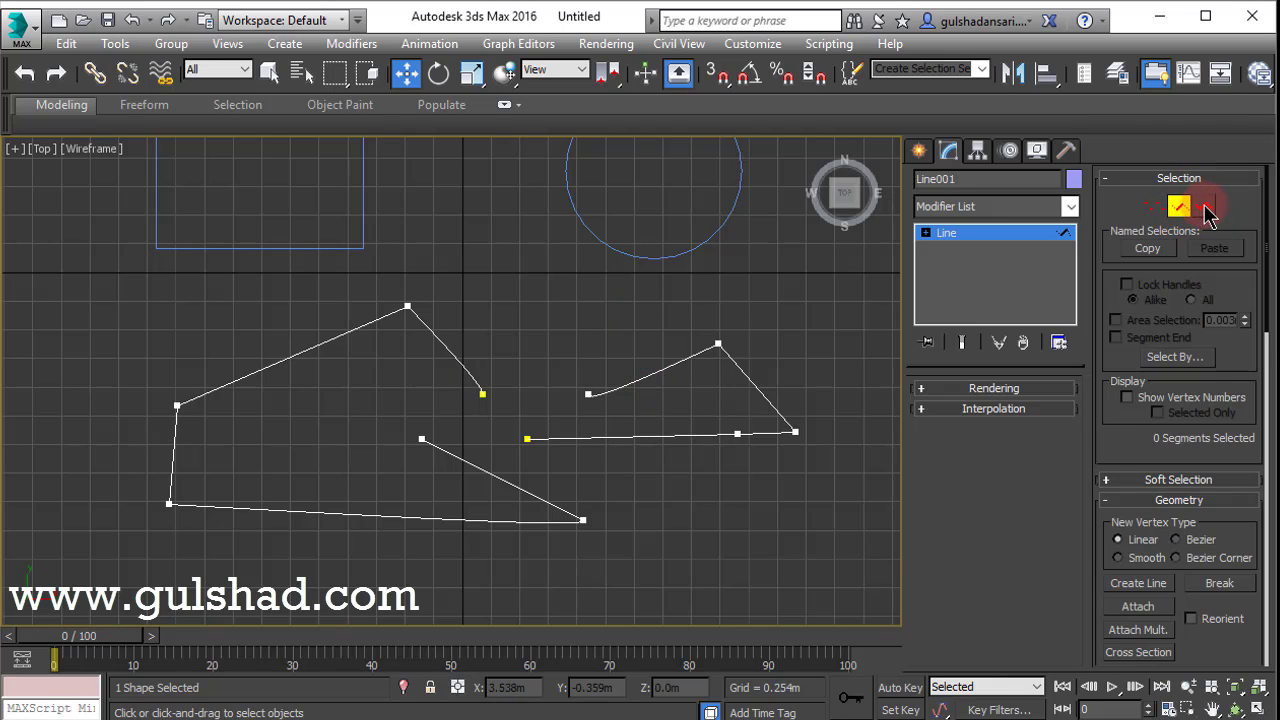
Select each of the line's two broken parts in turn at Spline level, and return to object level with nothing selected
{"action": "left_click", "coordinate": [1205, 208]}
{"action": "left_click", "coordinate": [632, 381]}
{"action": "left_click", "coordinate": [443, 346]}
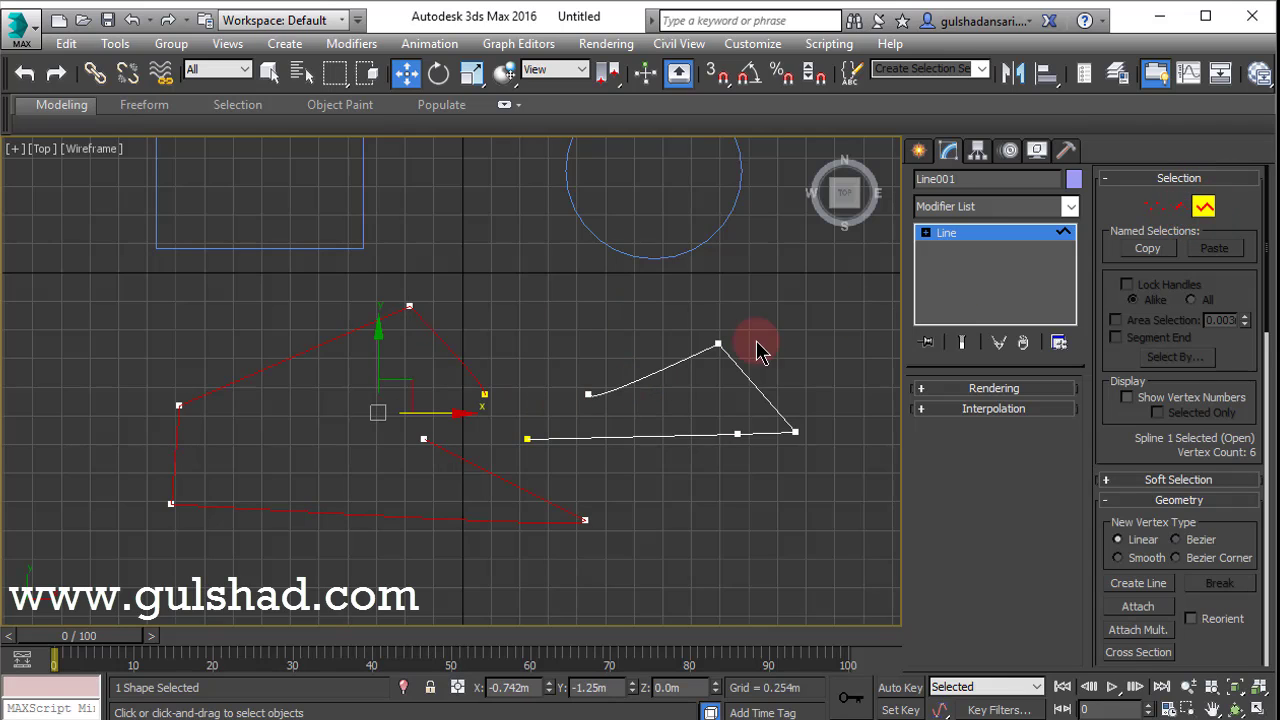
{"action": "left_click", "coordinate": [1203, 207]}
{"action": "left_click", "coordinate": [985, 236]}
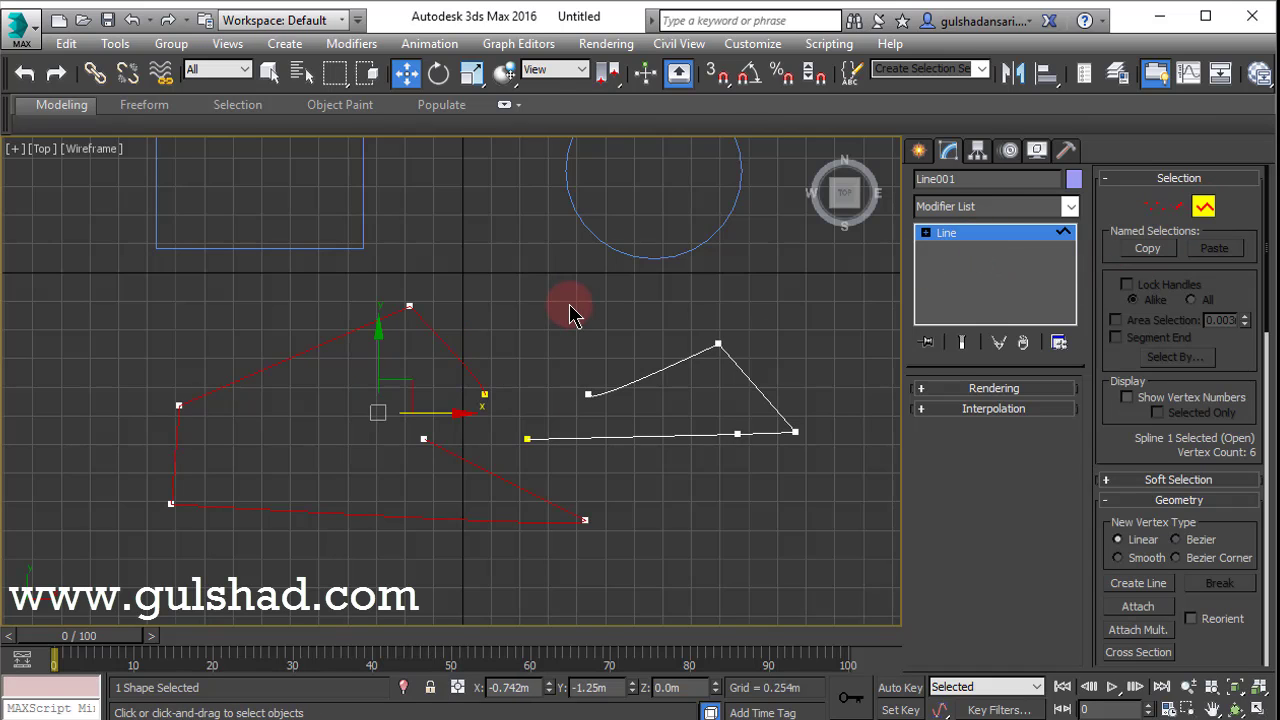
{"action": "right_click", "coordinate": [565, 299]}
{"action": "left_click", "coordinate": [259, 321]}
{"action": "left_click", "coordinate": [622, 343]}
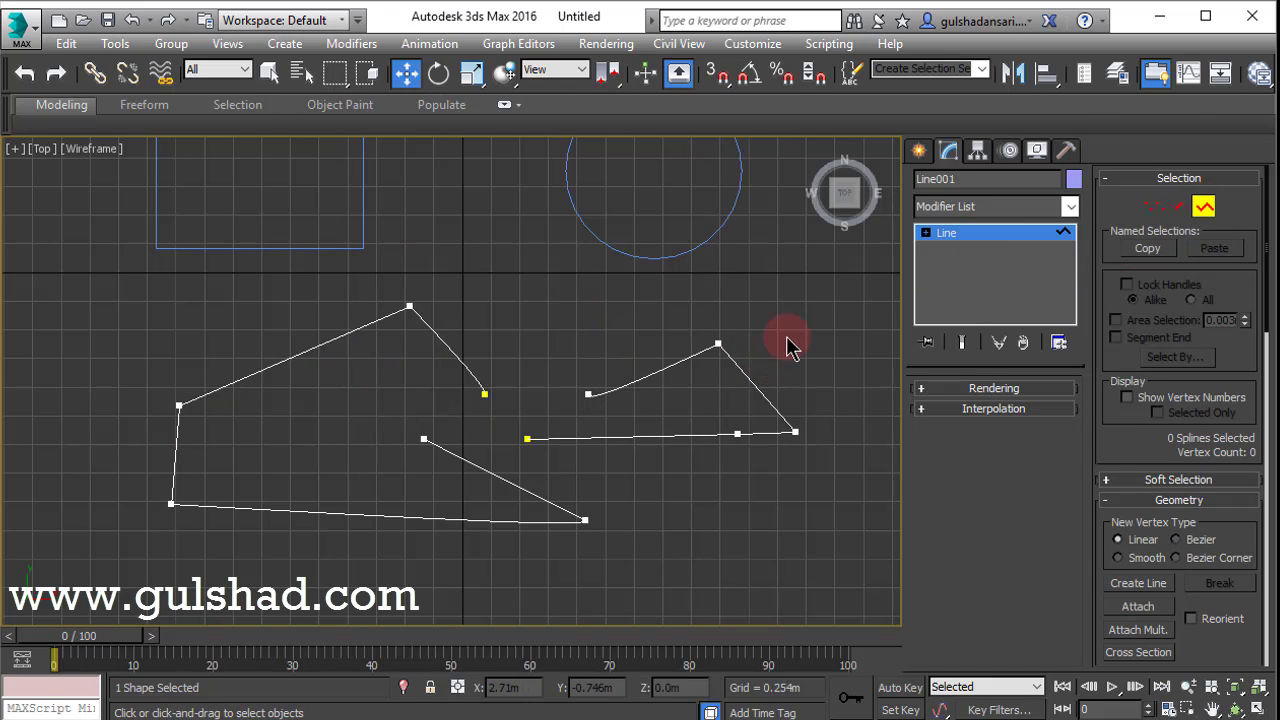
{"action": "left_click", "coordinate": [1205, 207]}
{"action": "left_click", "coordinate": [675, 365]}
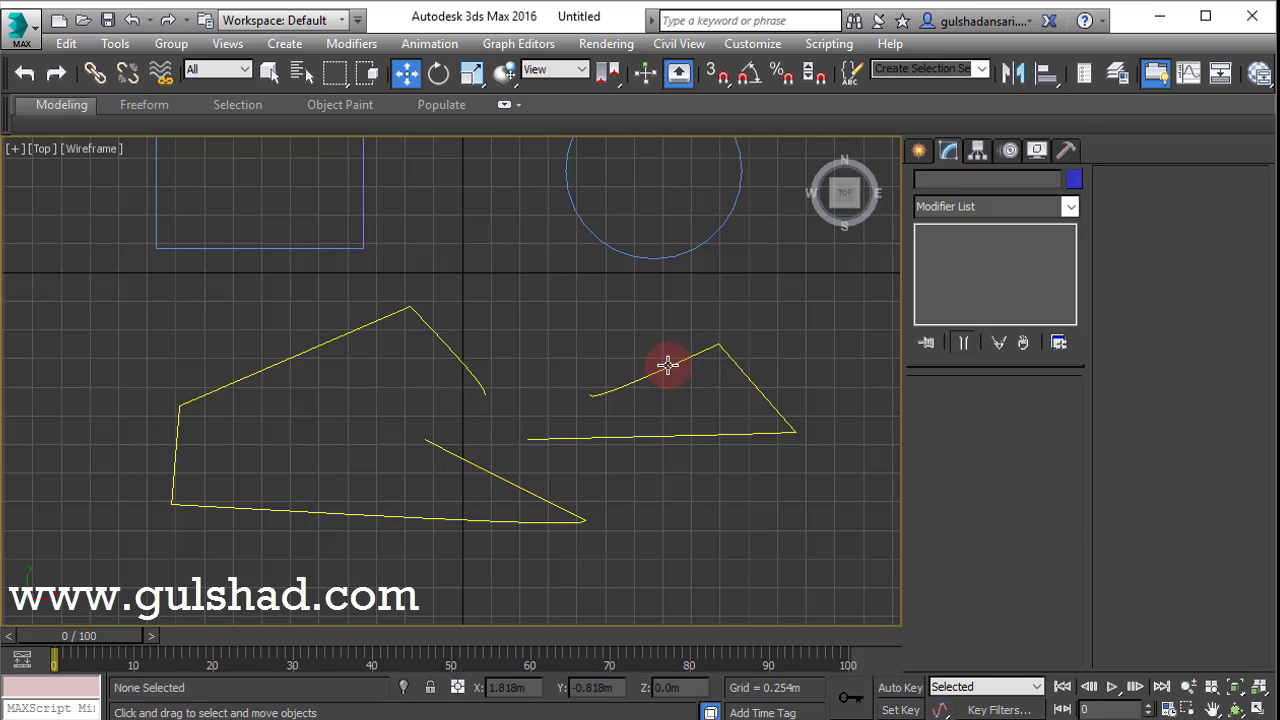
Move the whole broken line slightly left as one object and deselect it
{"action": "left_click", "coordinate": [668, 366]}
{"action": "left_click_drag", "start_coordinate": [499, 383], "coordinate": [456, 393]}
{"action": "left_click", "coordinate": [677, 563]}
{"action": "left_click", "coordinate": [598, 360]}
{"action": "left_click", "coordinate": [567, 400]}
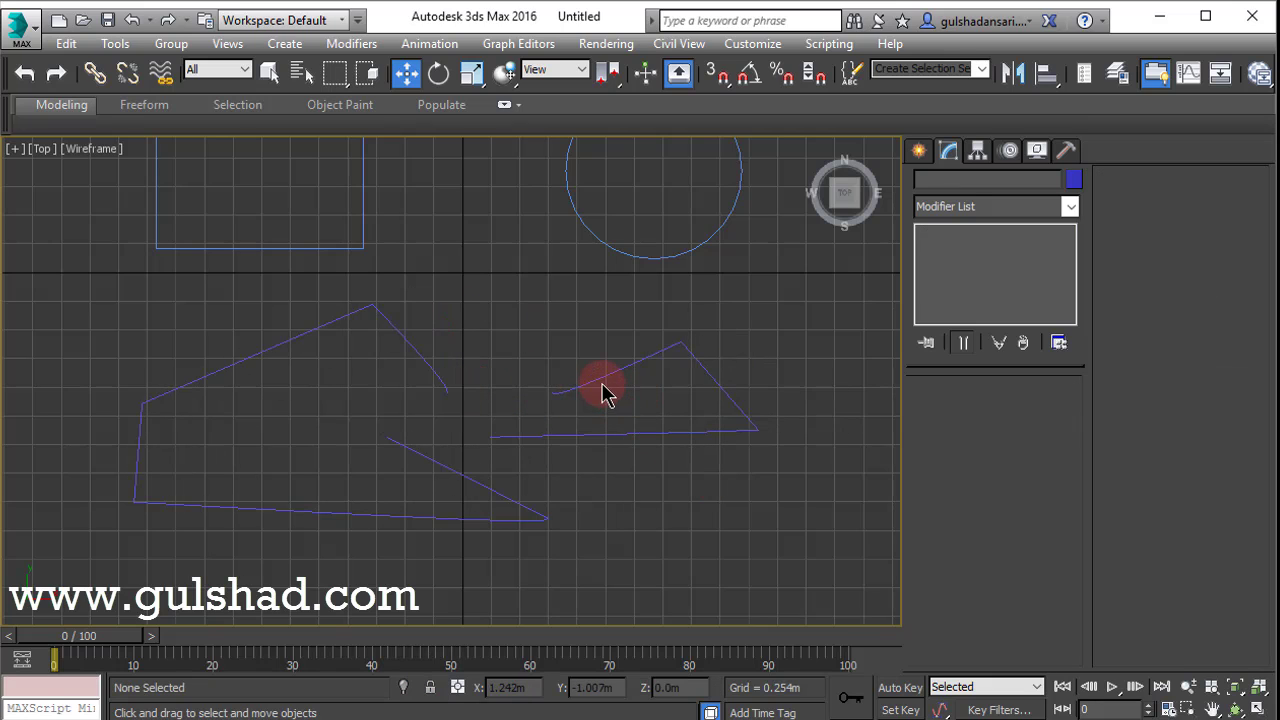
Detach the line's four right-hand segments as a separate shape under the default name, working at Segment level
{"action": "left_click", "coordinate": [595, 375]}
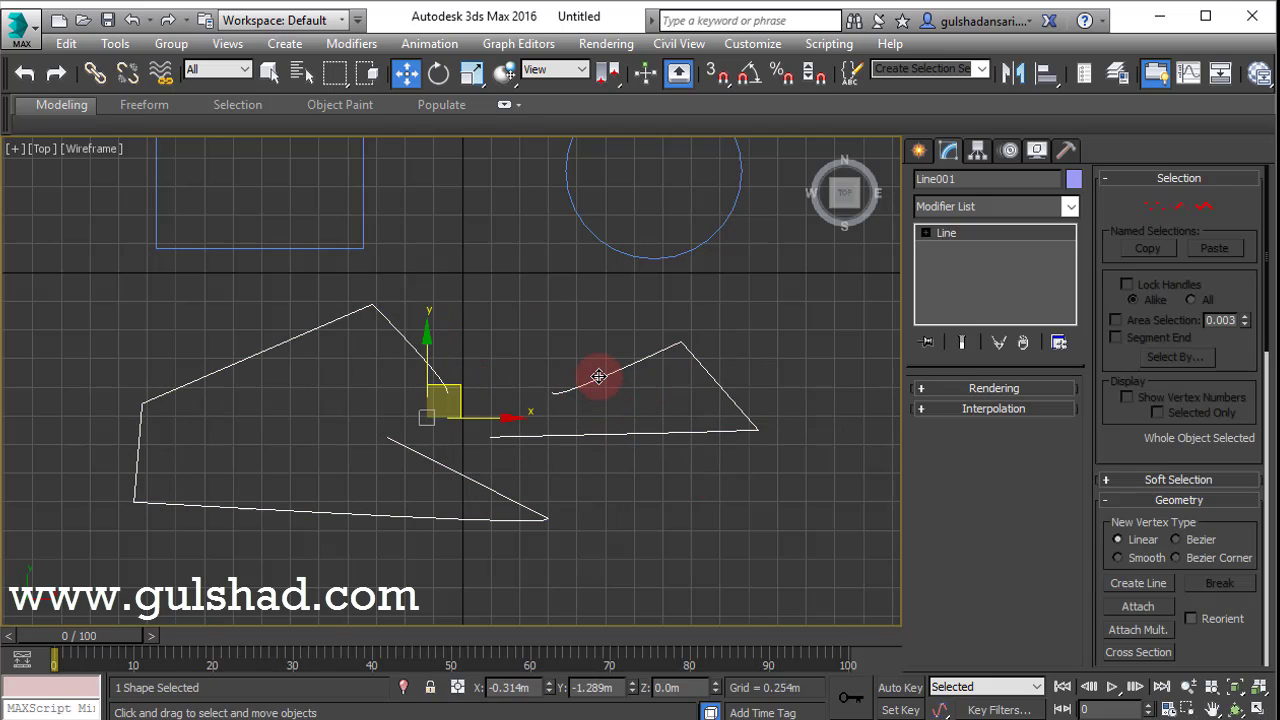
{"action": "left_click", "coordinate": [1180, 207]}
{"action": "left_click_drag", "start_coordinate": [780, 303], "coordinate": [474, 450]}
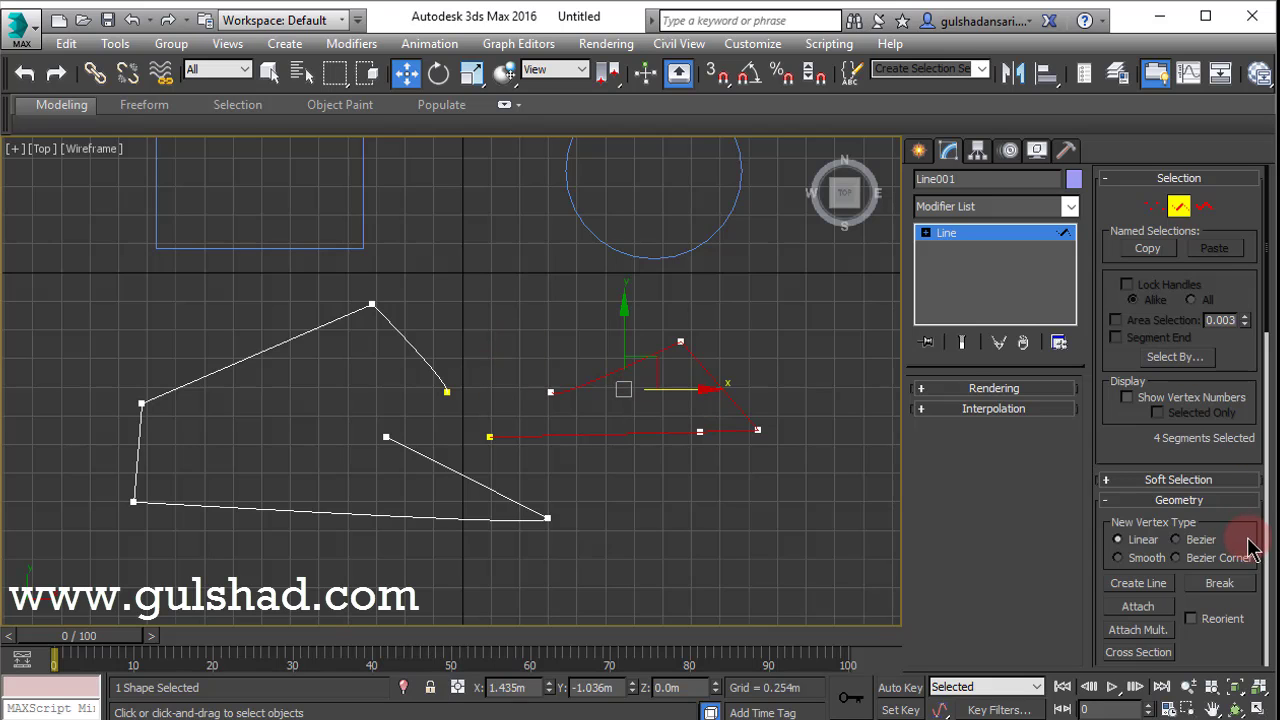
{"action": "left_click_drag", "start_coordinate": [1240, 530], "coordinate": [1220, 20]}
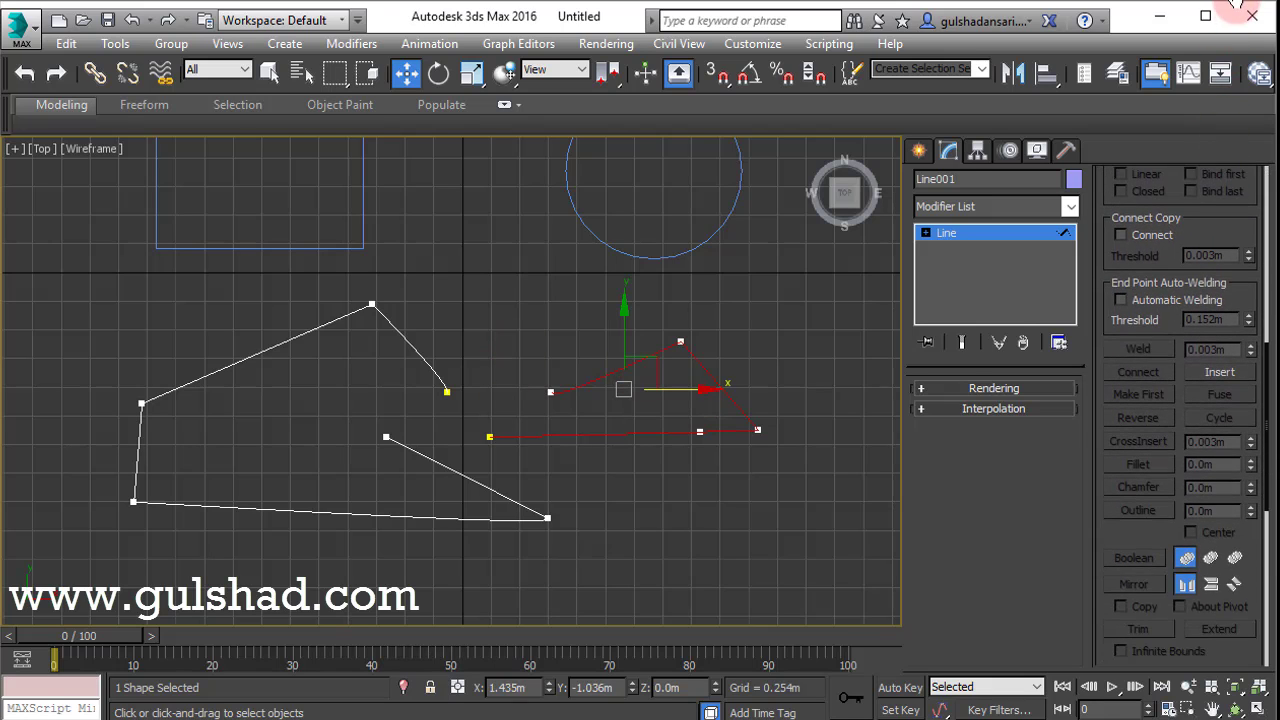
{"action": "left_click_drag", "start_coordinate": [1154, 392], "coordinate": [1150, 330]}
{"action": "left_click_drag", "start_coordinate": [1134, 627], "coordinate": [1140, 476]}
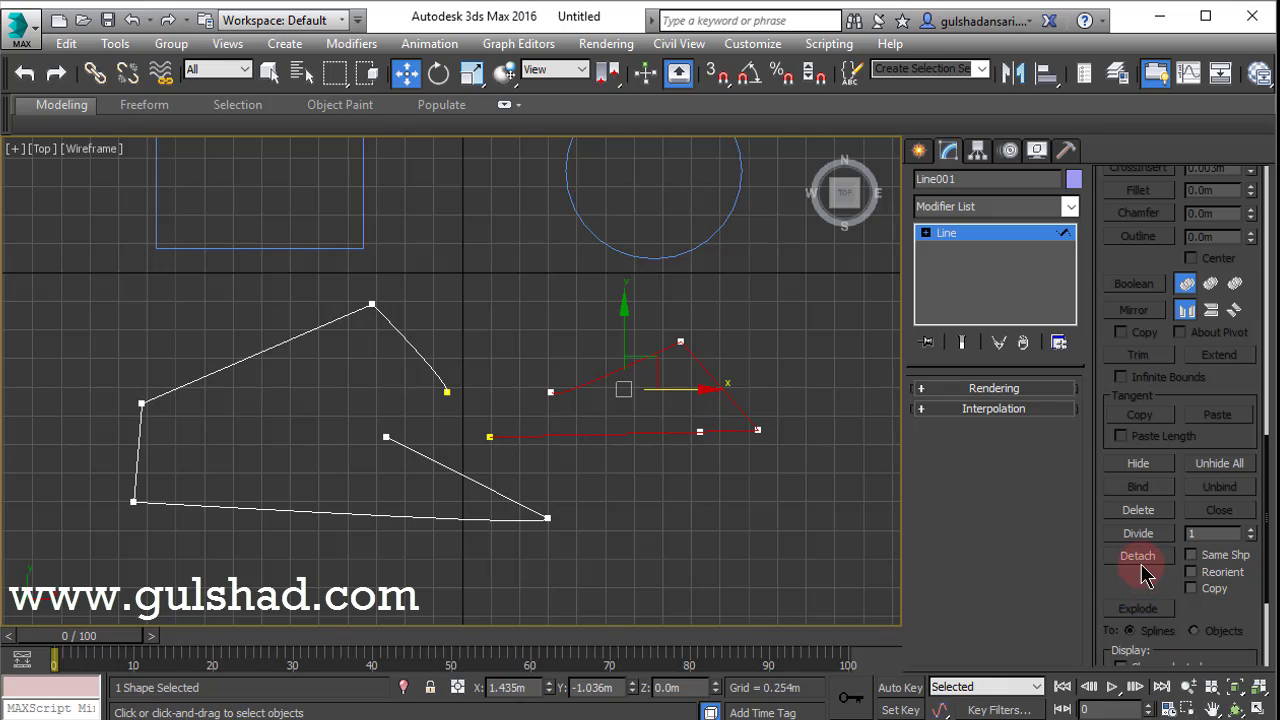
{"action": "left_click", "coordinate": [1138, 556]}
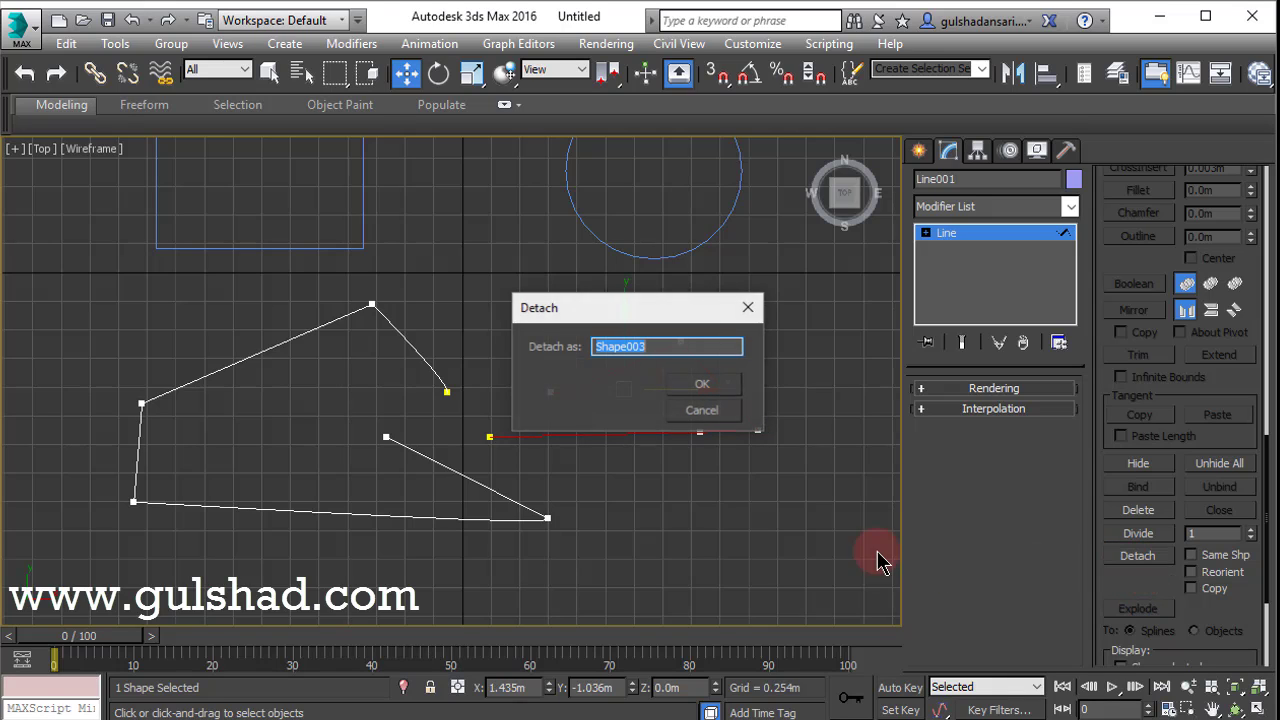
{"action": "left_click", "coordinate": [677, 345]}
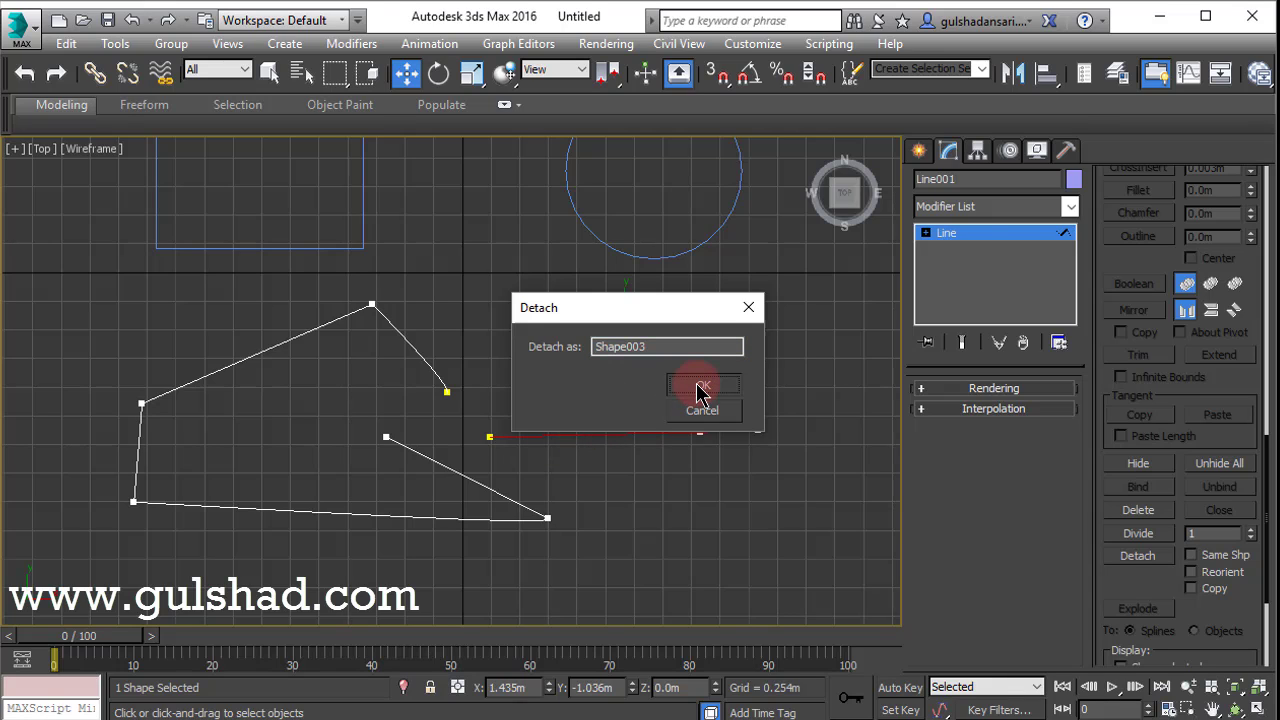
{"action": "left_click", "coordinate": [698, 386]}
{"action": "left_click", "coordinate": [972, 236]}
{"action": "left_click", "coordinate": [730, 327]}
Move the detached shape up and to the right, and the remaining line down and to the left
{"action": "left_click", "coordinate": [574, 385]}
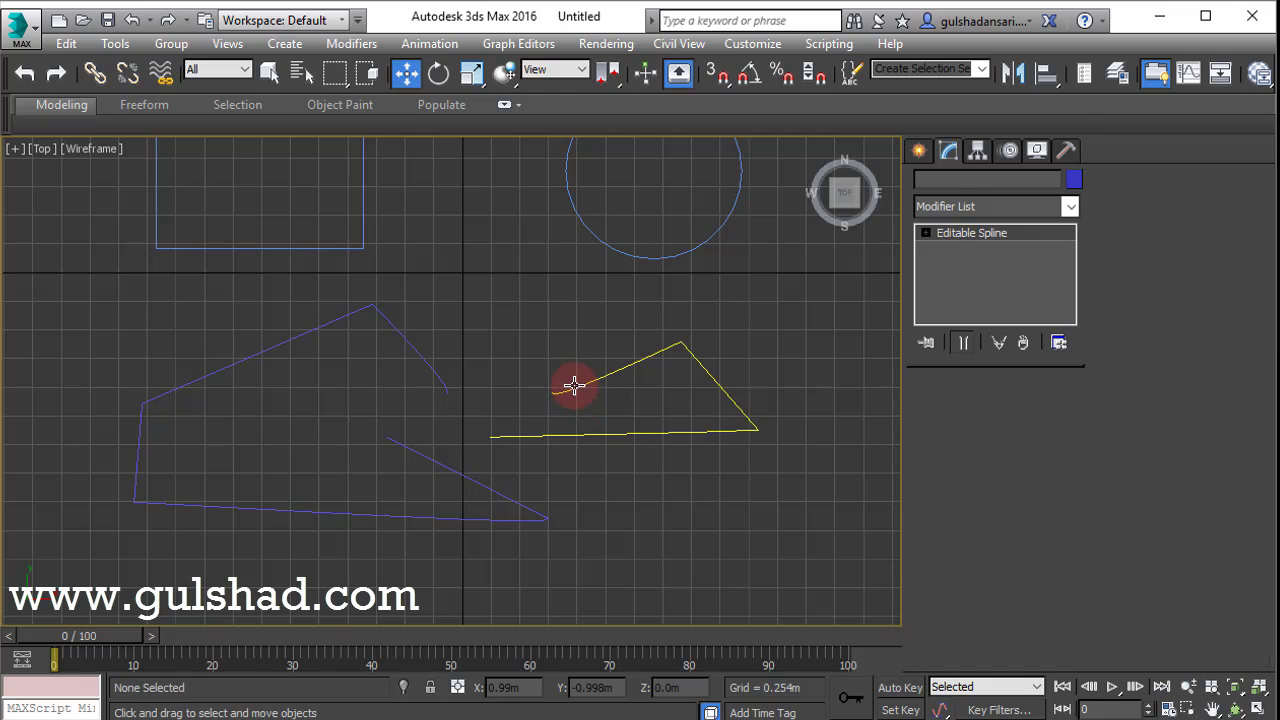
{"action": "left_click_drag", "start_coordinate": [463, 381], "coordinate": [579, 314]}
{"action": "left_click", "coordinate": [676, 490]}
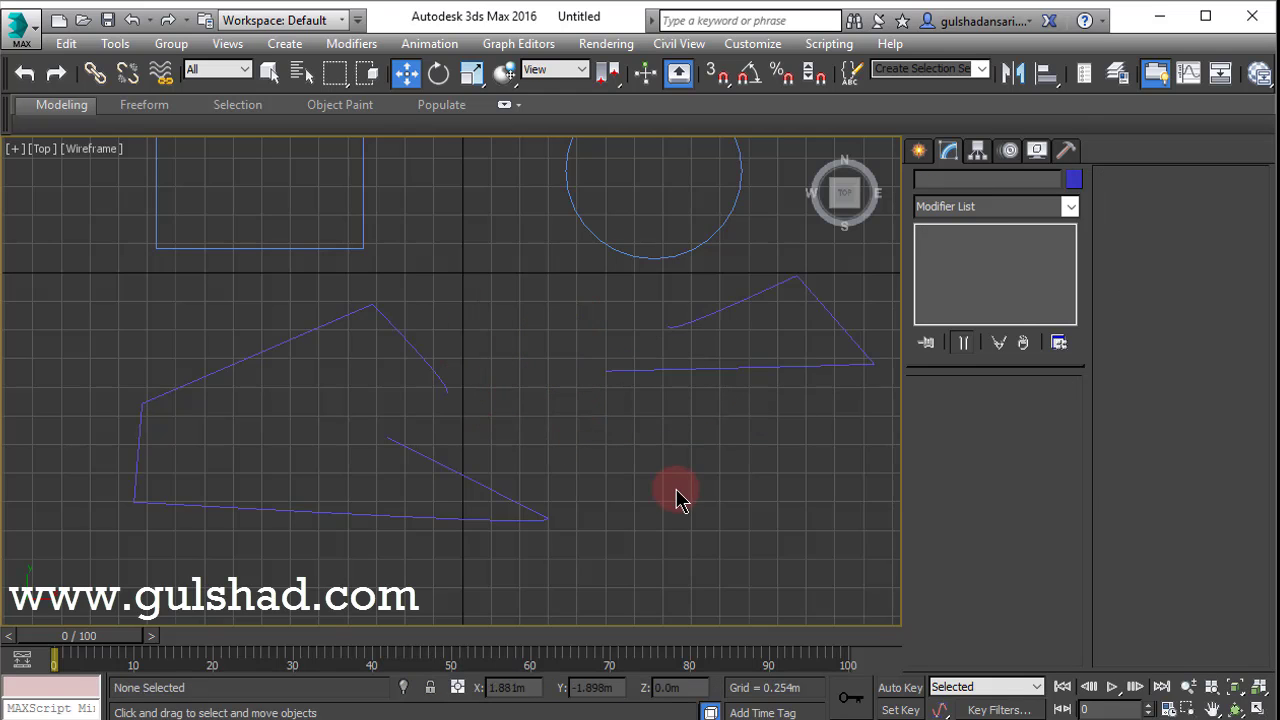
{"action": "left_click_drag", "start_coordinate": [676, 497], "coordinate": [455, 552]}
{"action": "left_click_drag", "start_coordinate": [455, 395], "coordinate": [387, 407]}
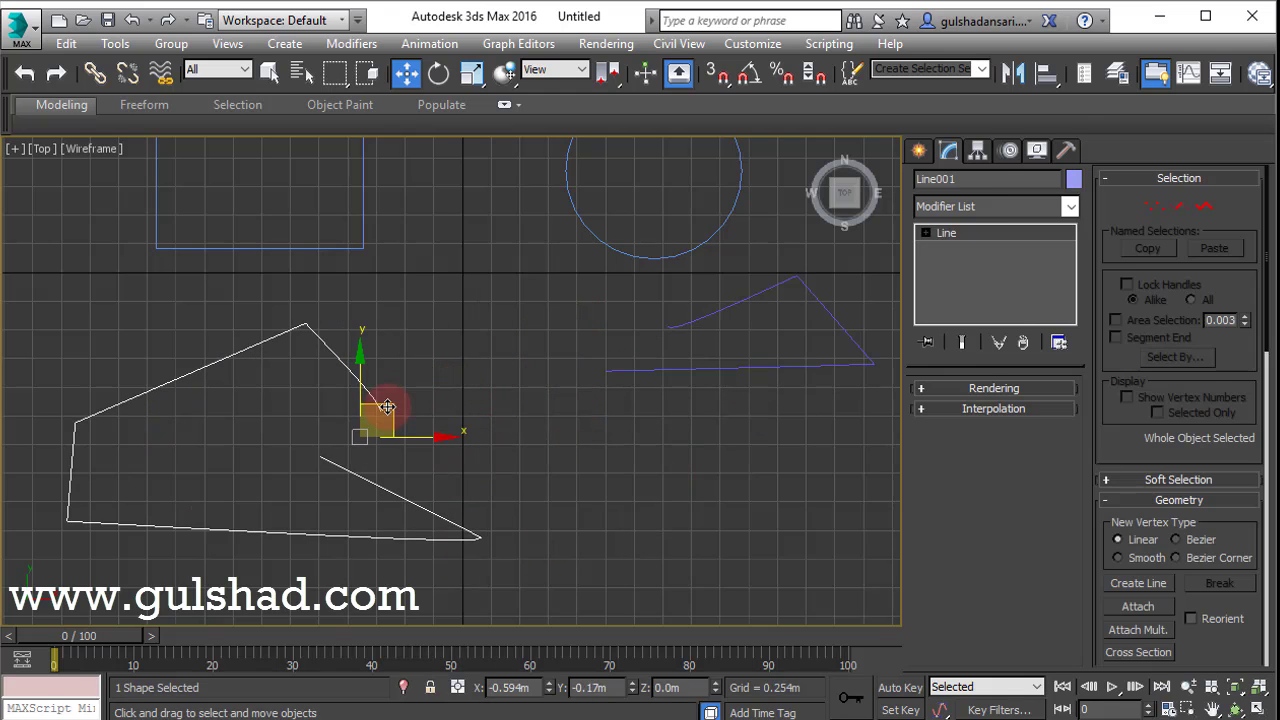
{"action": "left_click", "coordinate": [575, 497]}
Turn on Show Vertex Numbers for the remaining line, working at Vertex level
{"action": "scroll", "coordinate": [650, 500], "scroll_direction": "down", "scroll_amount": 2}
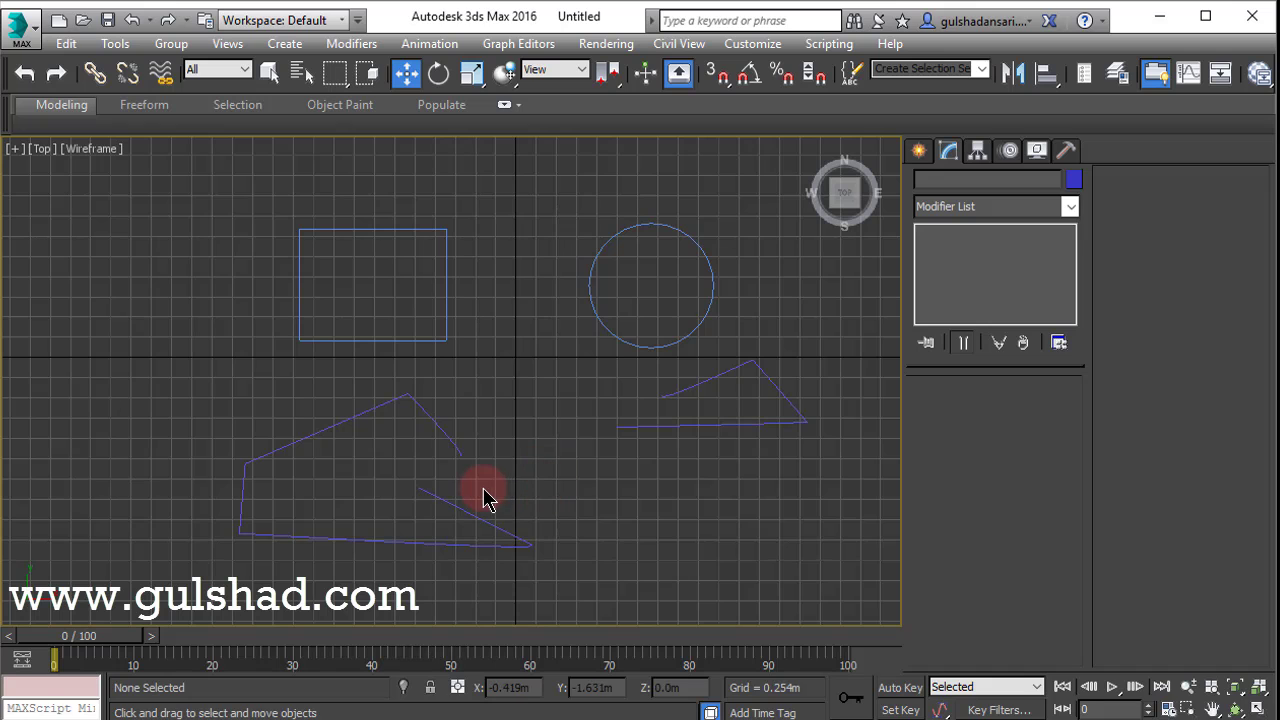
{"action": "middle_click_drag", "start_coordinate": [446, 489], "coordinate": [524, 392]}
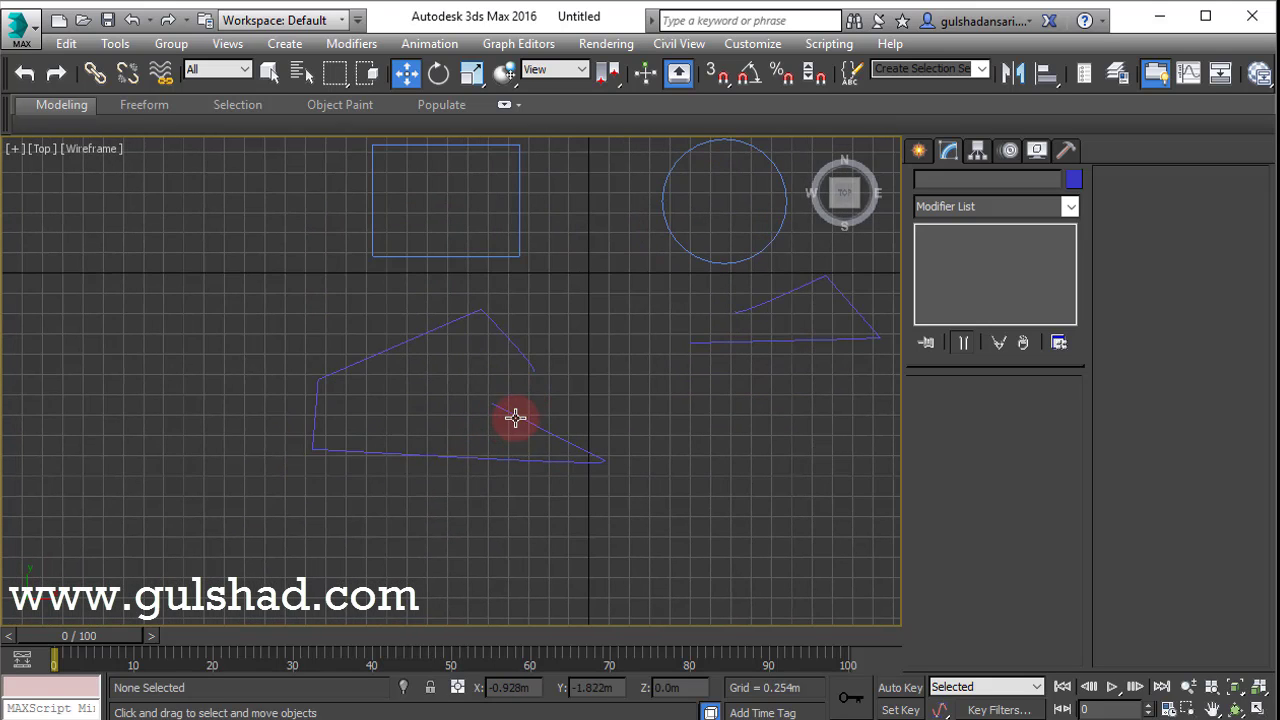
{"action": "left_click", "coordinate": [516, 418]}
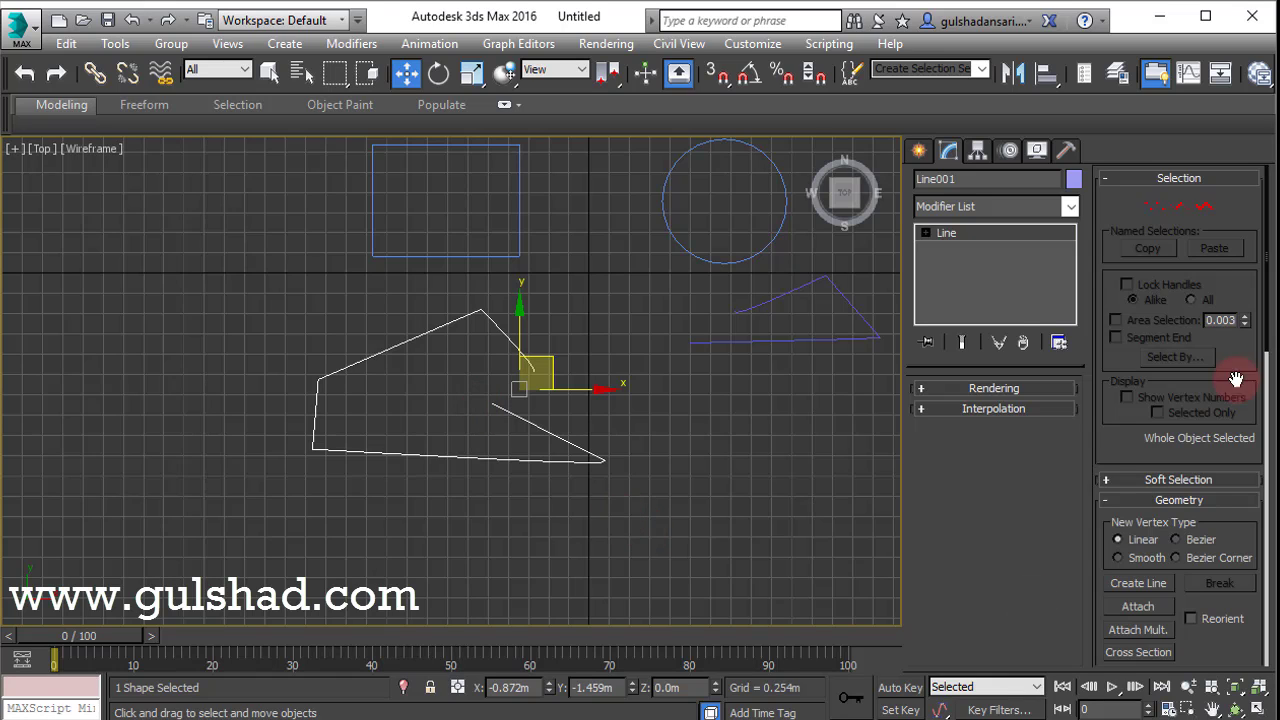
{"action": "left_click", "coordinate": [1156, 207]}
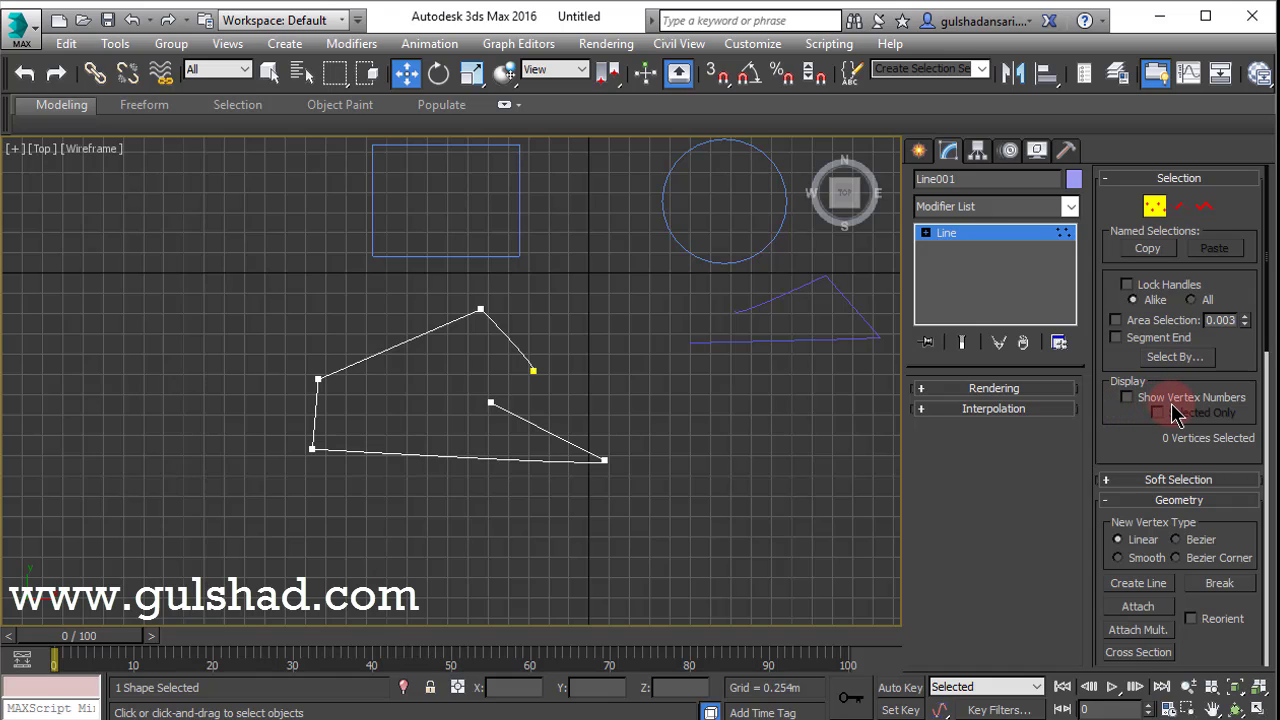
{"action": "scroll", "coordinate": [438, 345], "scroll_direction": "up", "scroll_amount": 3}
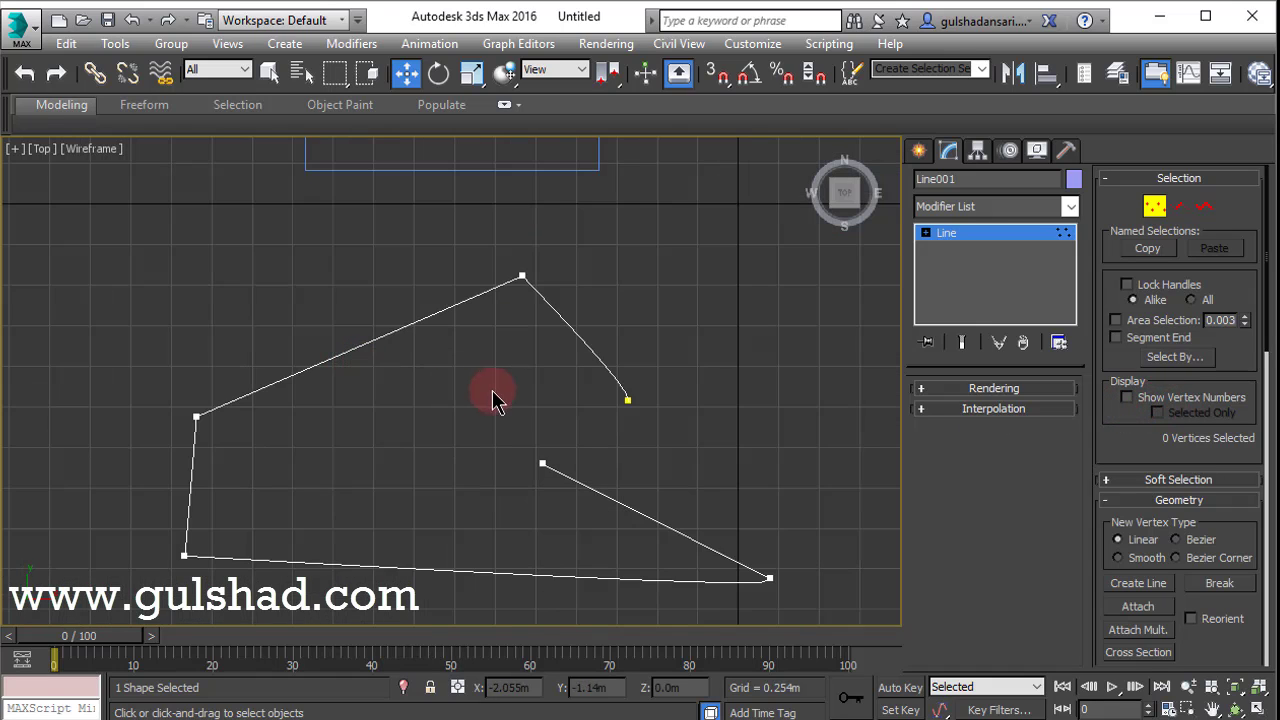
{"action": "middle_click_drag", "start_coordinate": [495, 400], "coordinate": [530, 342]}
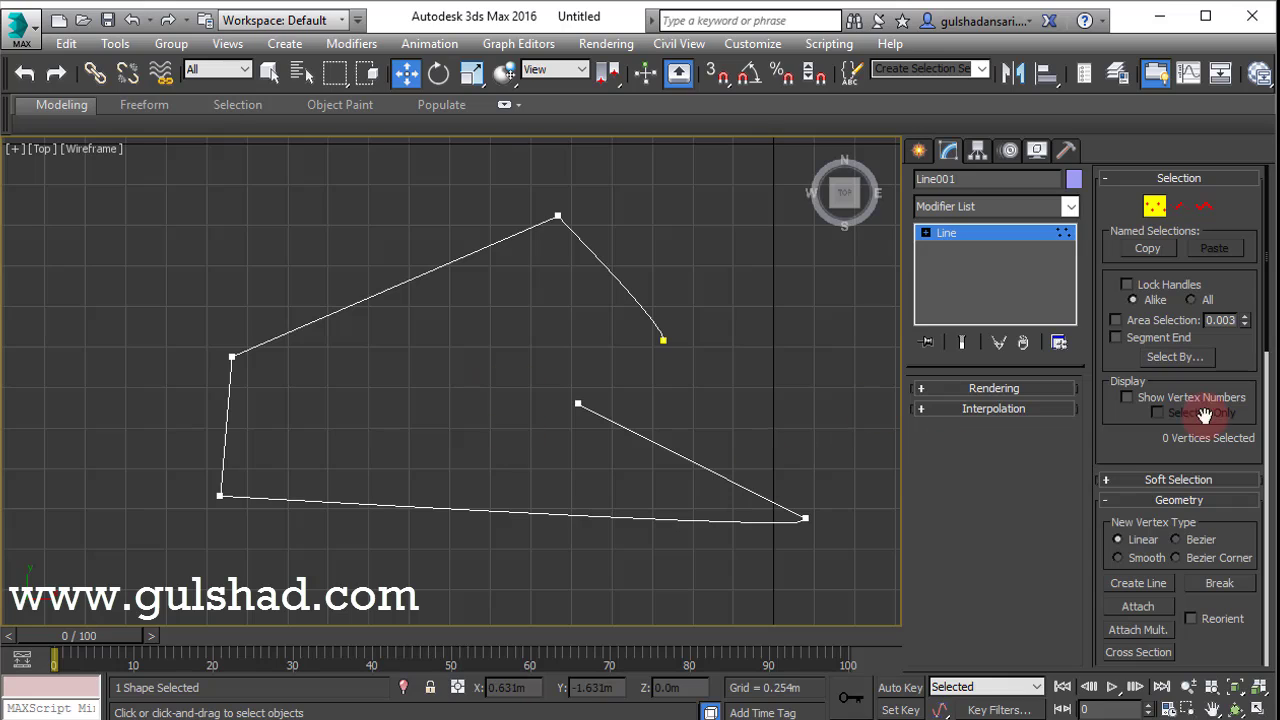
{"action": "left_click", "coordinate": [1127, 398]}
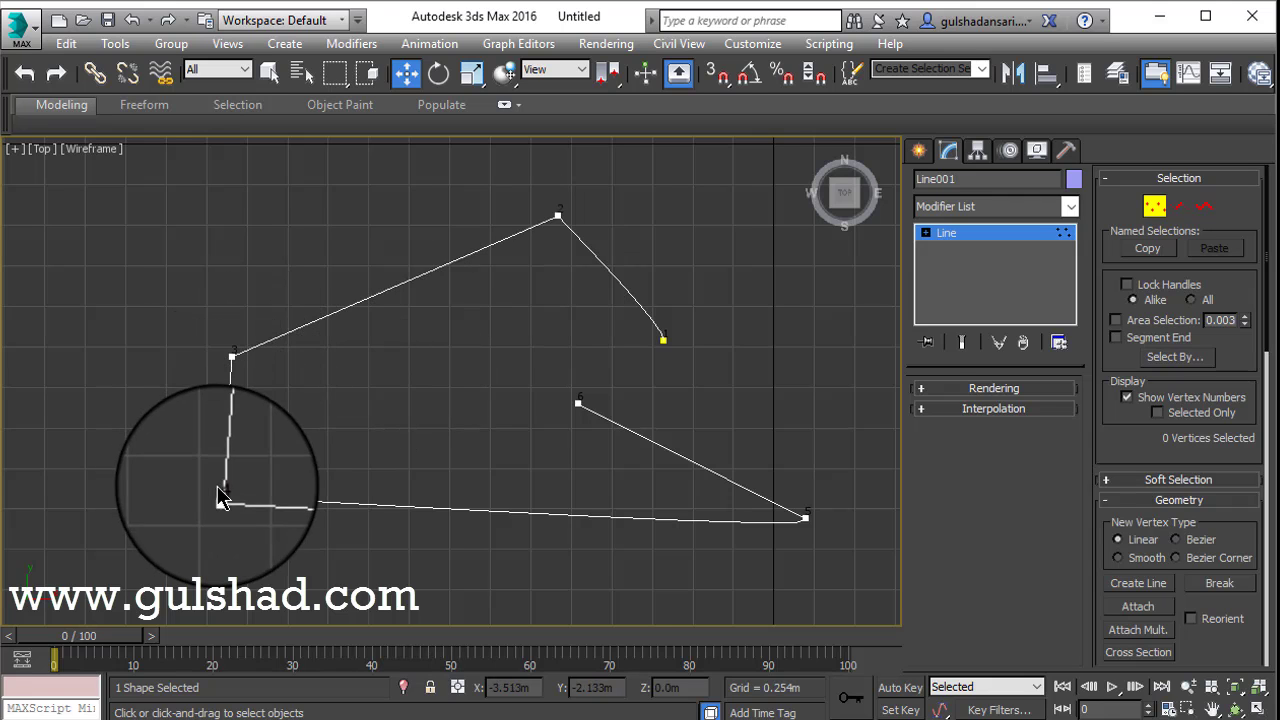
Make vertex 6, at the inner open end of the lower slanted segment, the spline's first vertex and deselect it
{"action": "scroll", "coordinate": [575, 402], "scroll_direction": "up", "scroll_amount": 3}
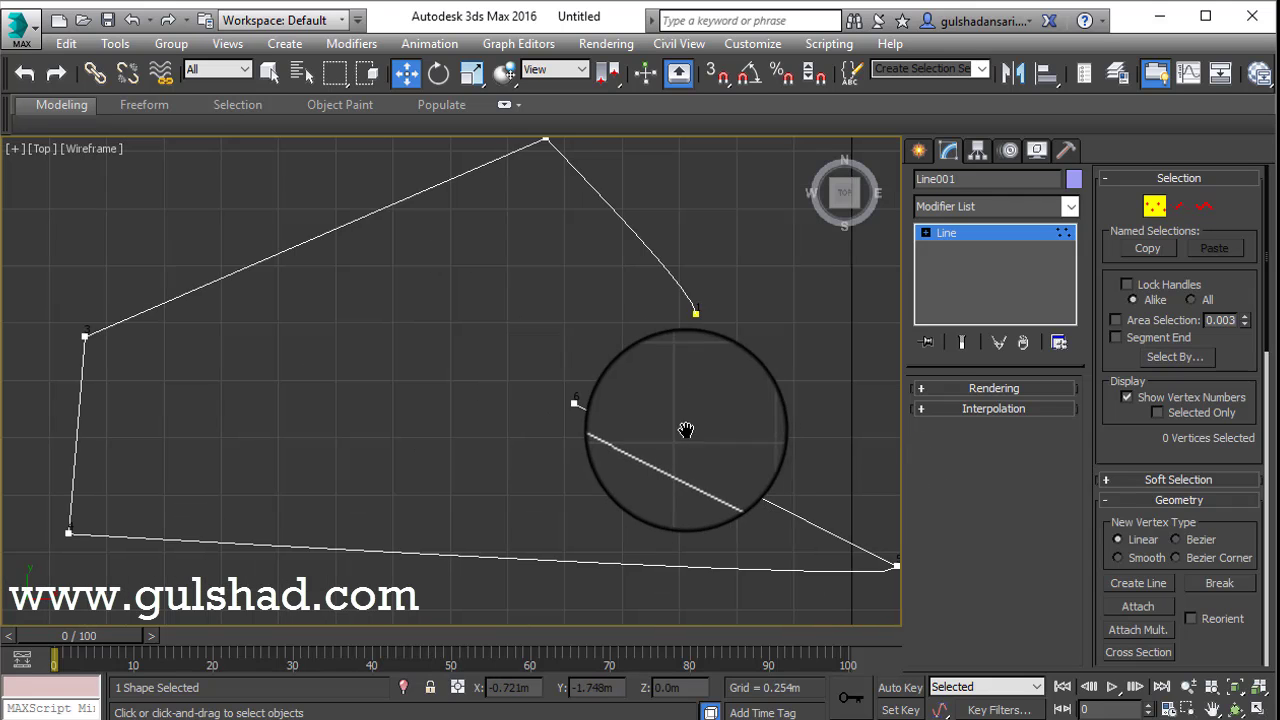
{"action": "middle_click_drag", "start_coordinate": [686, 430], "coordinate": [626, 407]}
{"action": "middle_click_drag", "start_coordinate": [487, 417], "coordinate": [527, 475]}
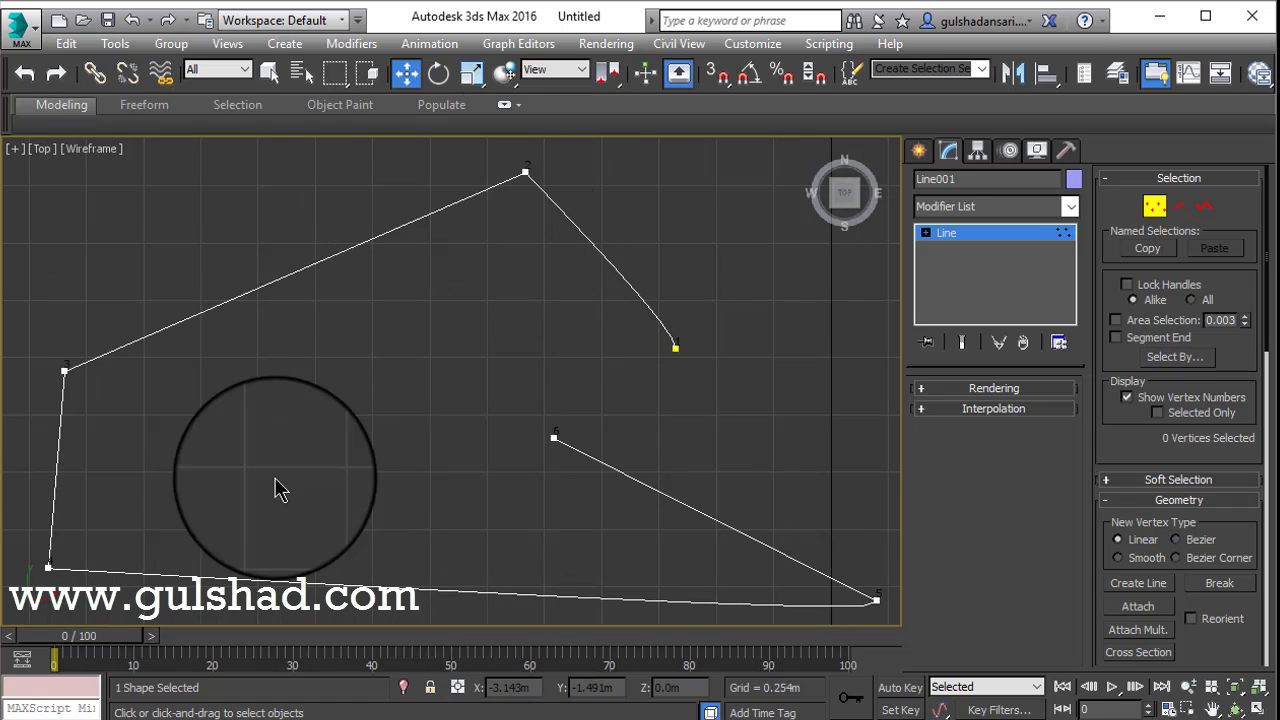
{"action": "scroll", "coordinate": [707, 463], "scroll_direction": "down", "scroll_amount": 3}
{"action": "middle_click_drag", "start_coordinate": [739, 507], "coordinate": [705, 464]}
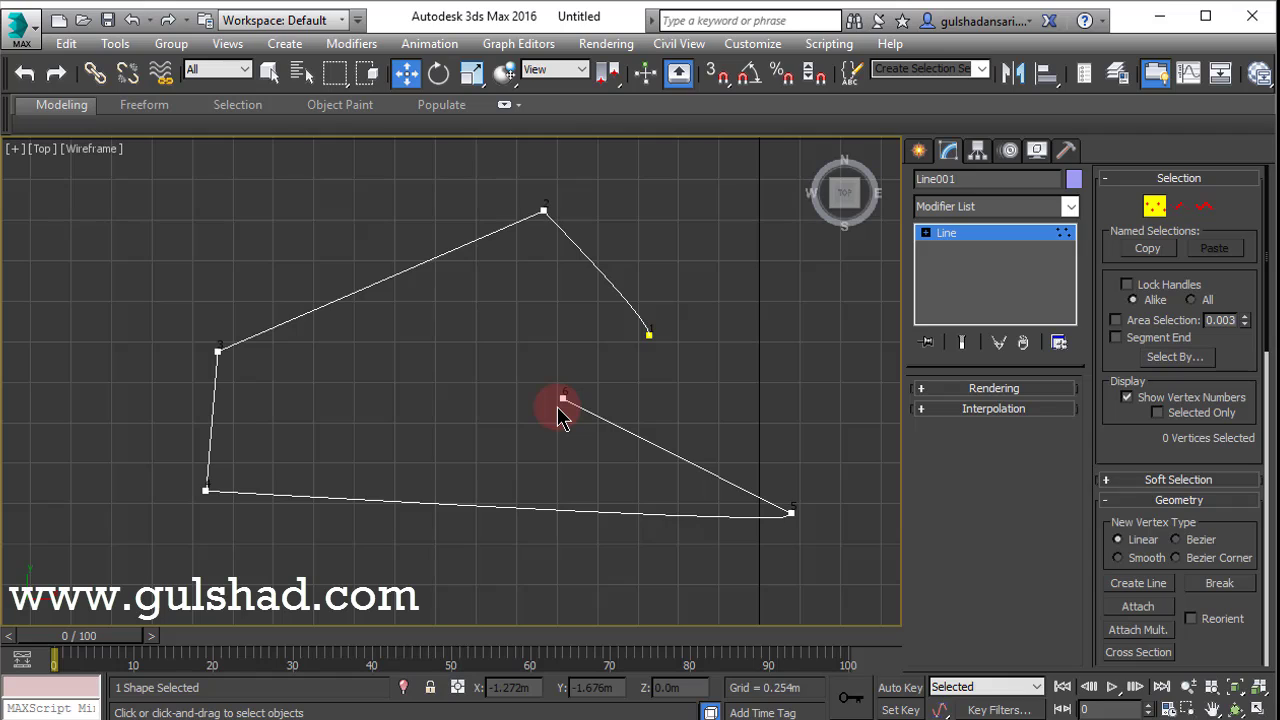
{"action": "left_click_drag", "start_coordinate": [517, 369], "coordinate": [598, 434]}
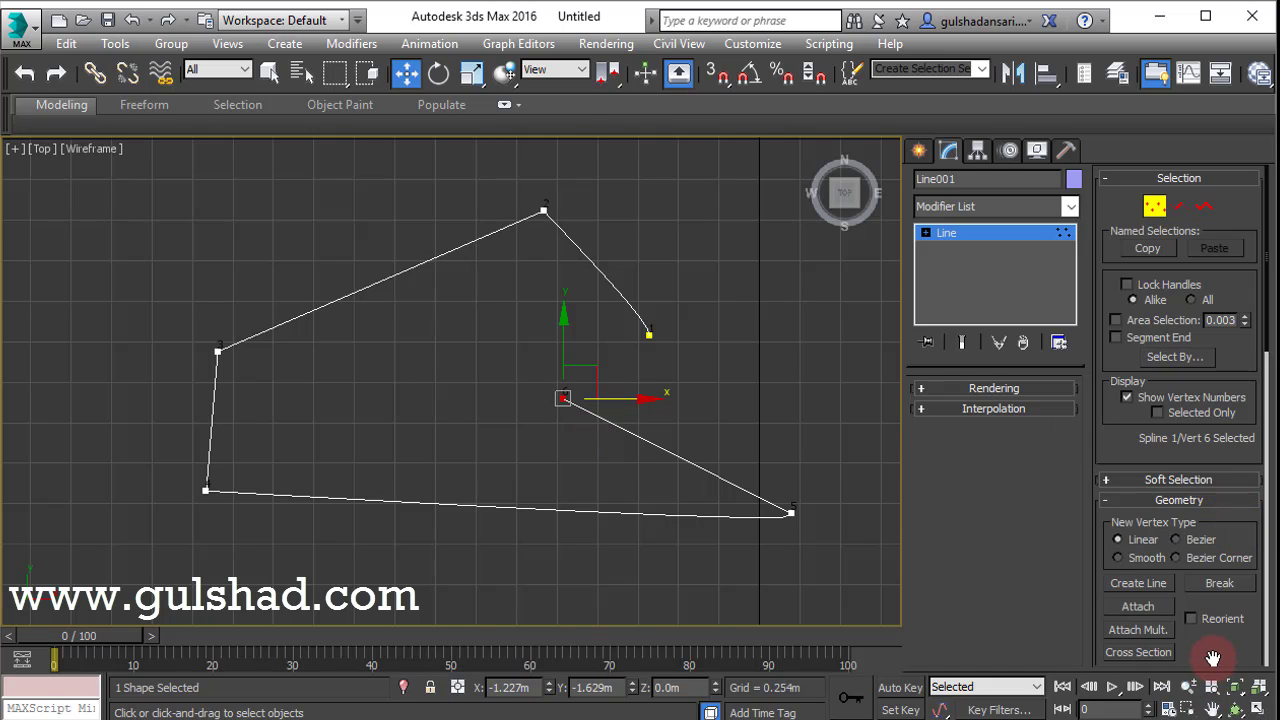
{"action": "left_click_drag", "start_coordinate": [1213, 657], "coordinate": [1191, 206]}
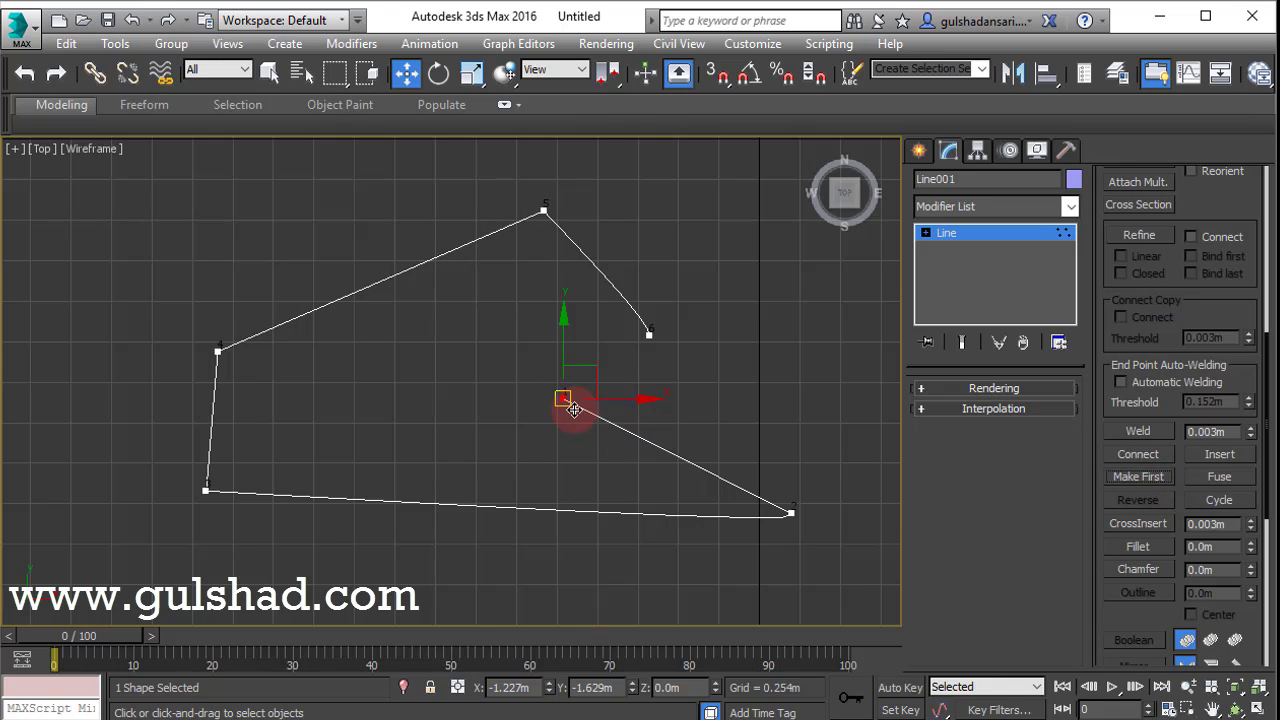
{"action": "left_click", "coordinate": [546, 460]}
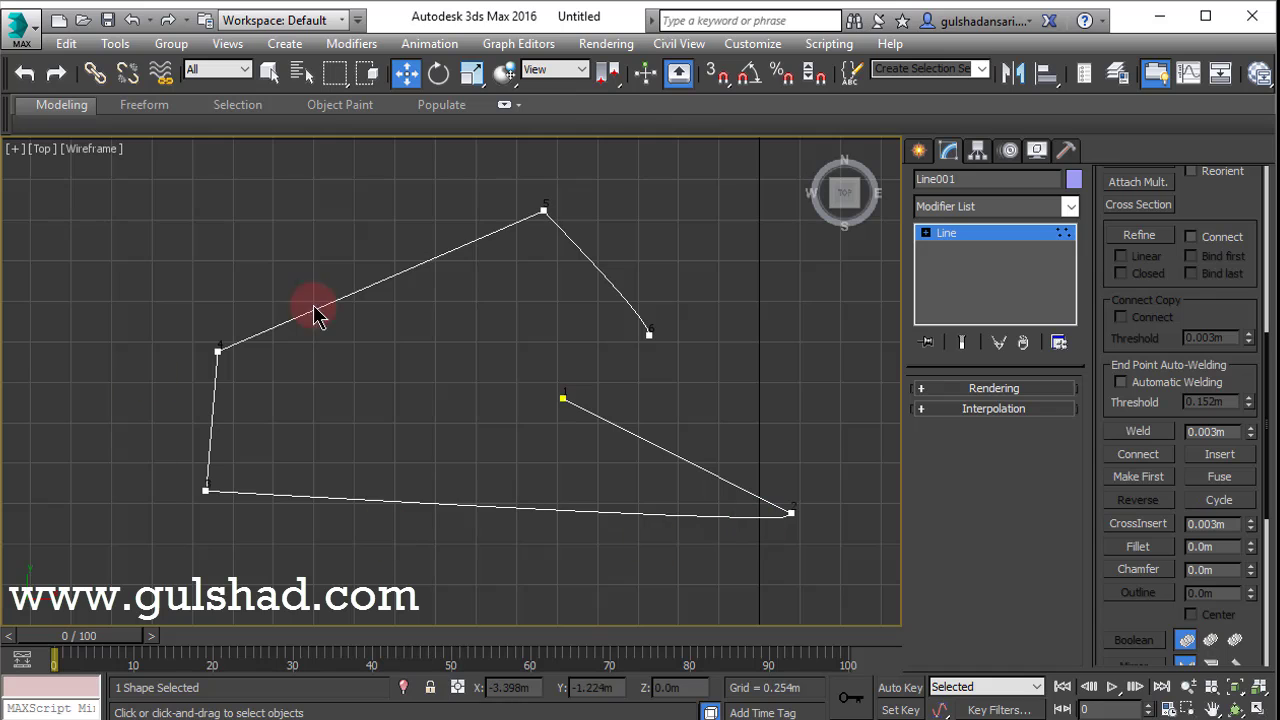
Limit vertex numbering to Selected Only, select vertices in three areas to view their numbers, and restore numbering for all vertices
{"action": "left_click_drag", "start_coordinate": [1198, 220], "coordinate": [1193, 536]}
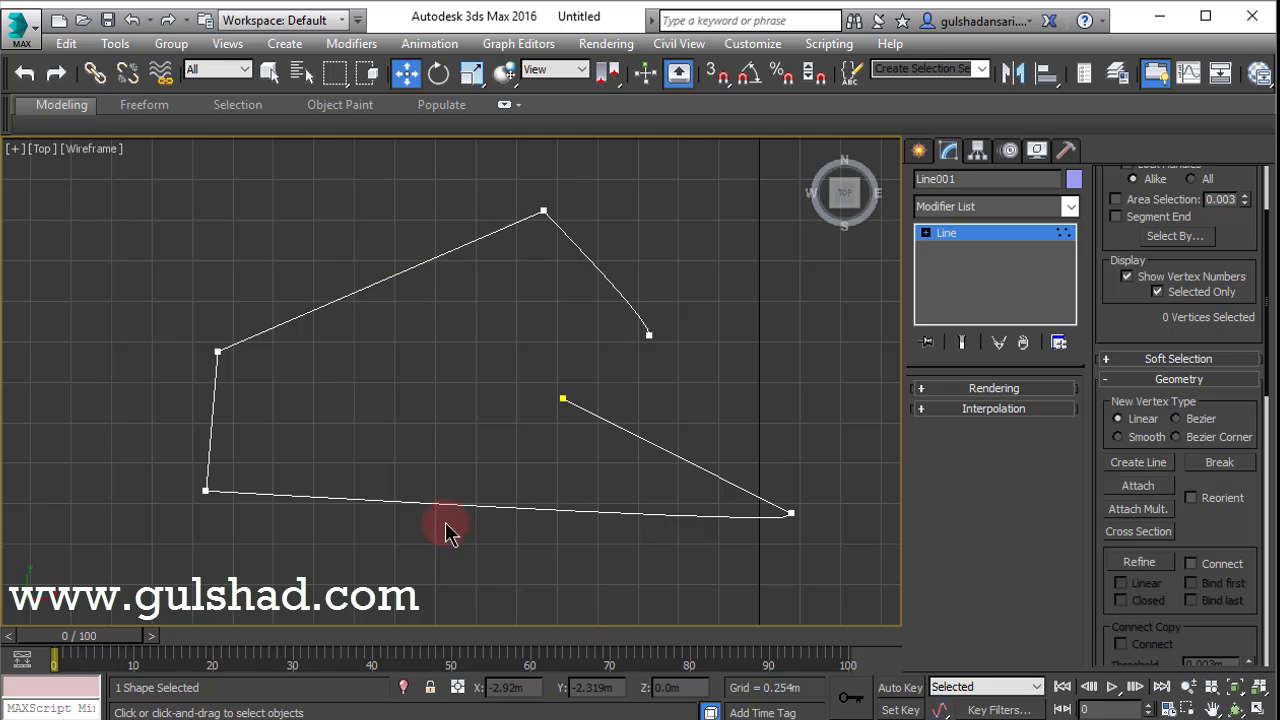
{"action": "left_click_drag", "start_coordinate": [502, 182], "coordinate": [676, 356]}
{"action": "left_click_drag", "start_coordinate": [206, 304], "coordinate": [272, 388]}
{"action": "left_click_drag", "start_coordinate": [523, 366], "coordinate": [609, 477]}
{"action": "left_click", "coordinate": [1158, 292]}
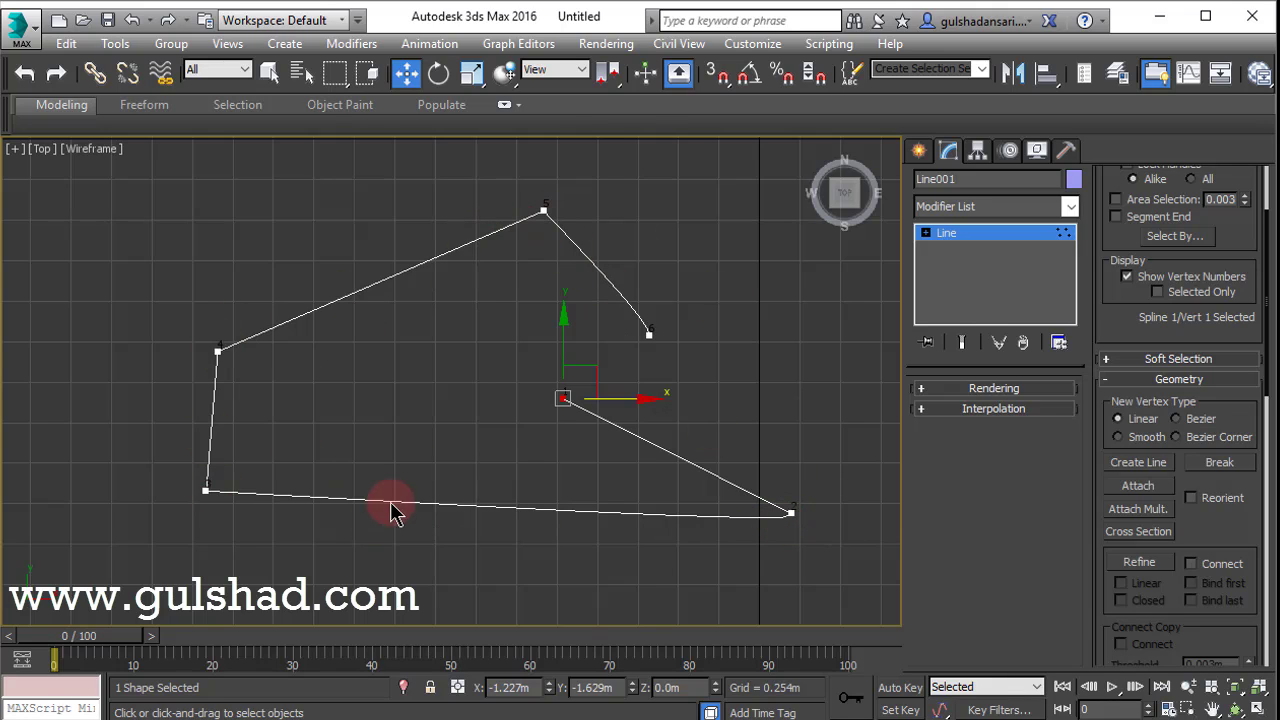
{"action": "left_click", "coordinate": [420, 437]}
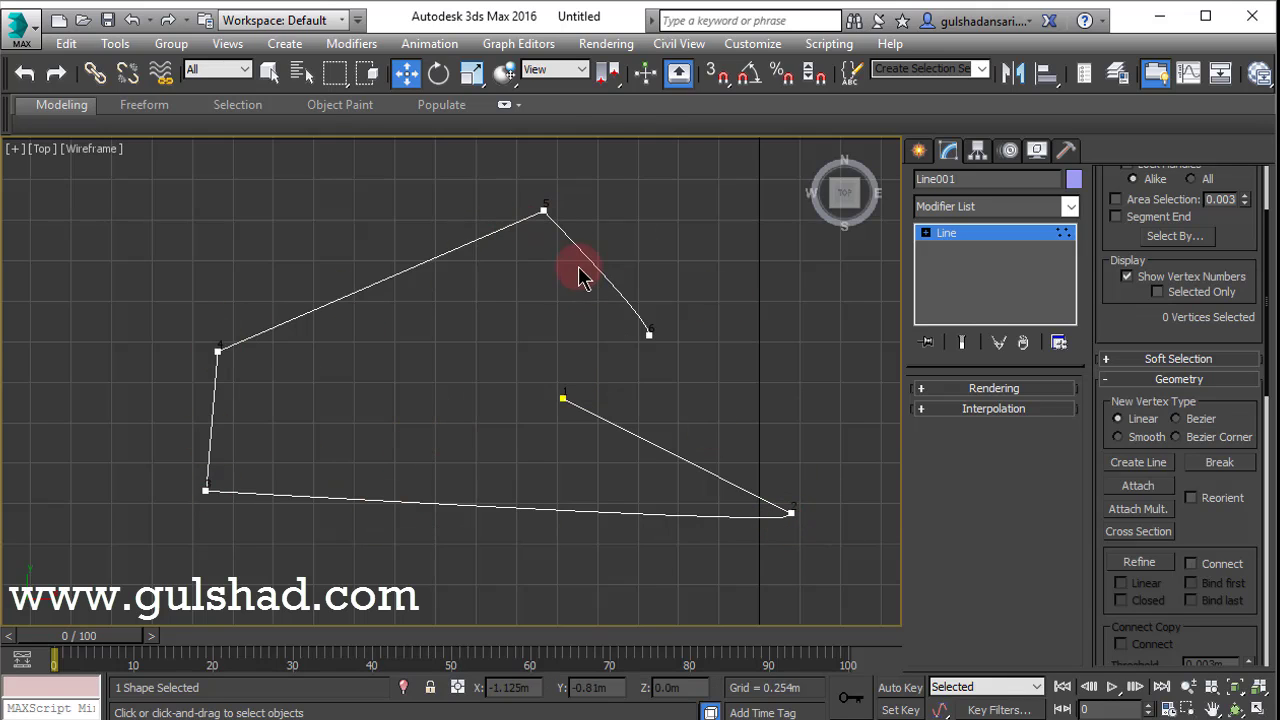